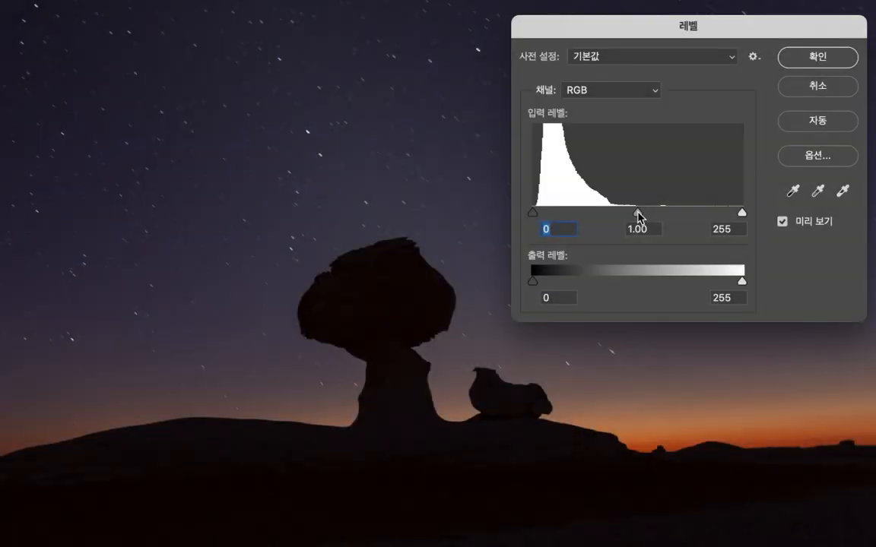
mouse_move(637, 215)
mouse_down()
mouse_move(585, 217)
mouse_move(682, 217)
mouse_move(608, 215)
mouse_move(654, 218)
mouse_move(637, 217)
mouse_up()
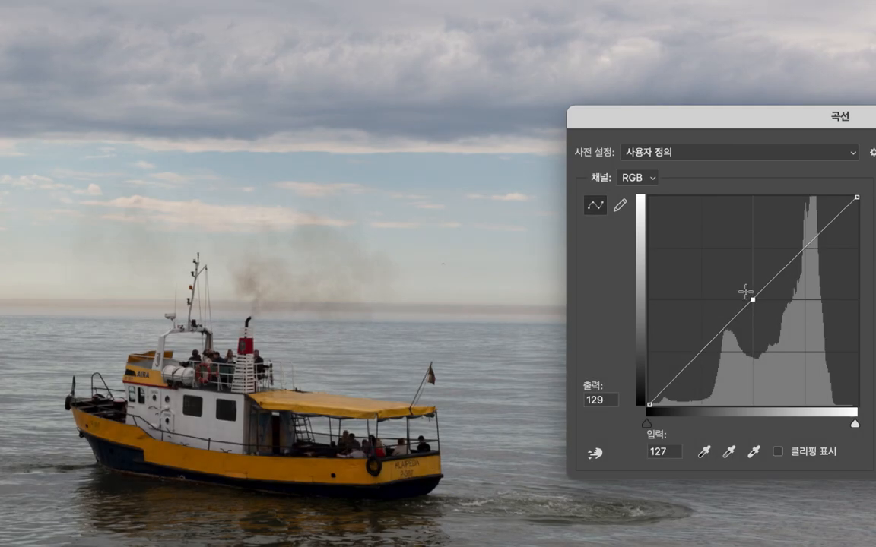
drag(744, 291, 774, 321)
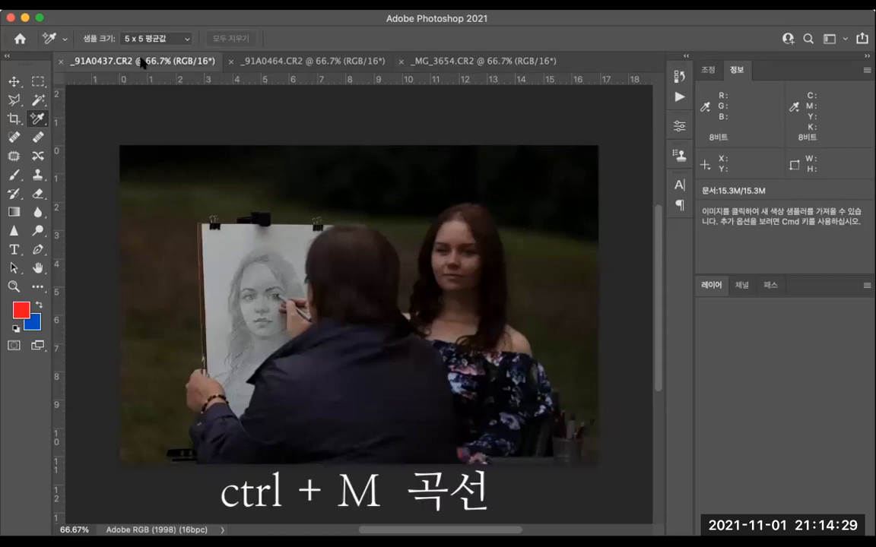
Step: Darken the portrait photo _91A0437.CR2 with Curves, lowering the RGB curve's middle point to about input 146, output 101
key(ctrl+m)
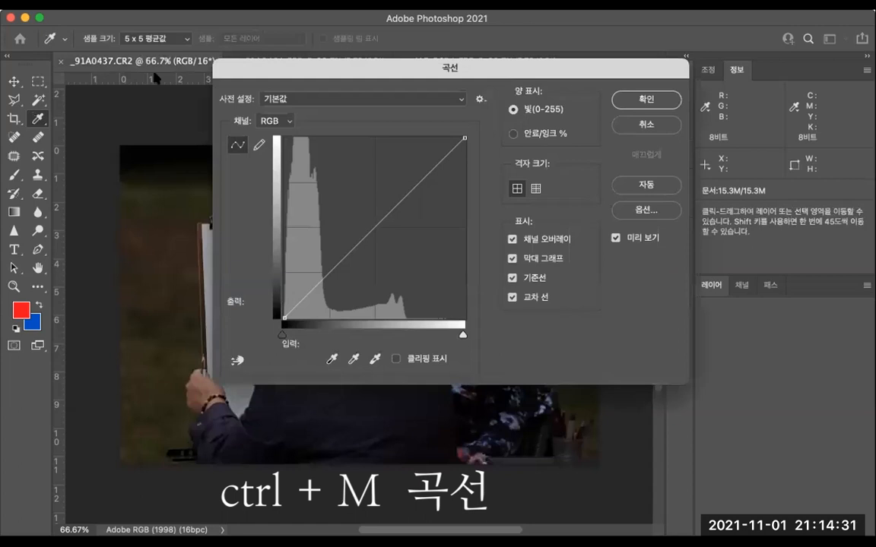
drag(468, 71, 636, 98)
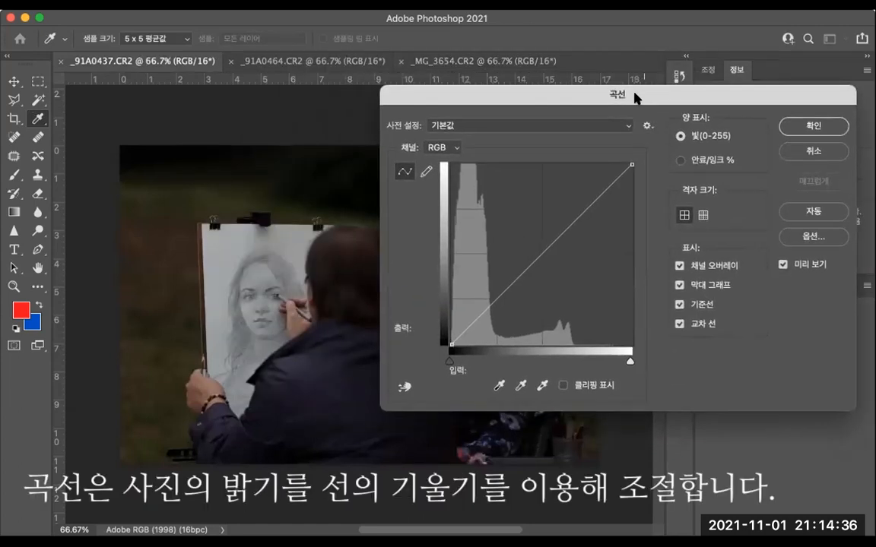
drag(553, 98, 708, 139)
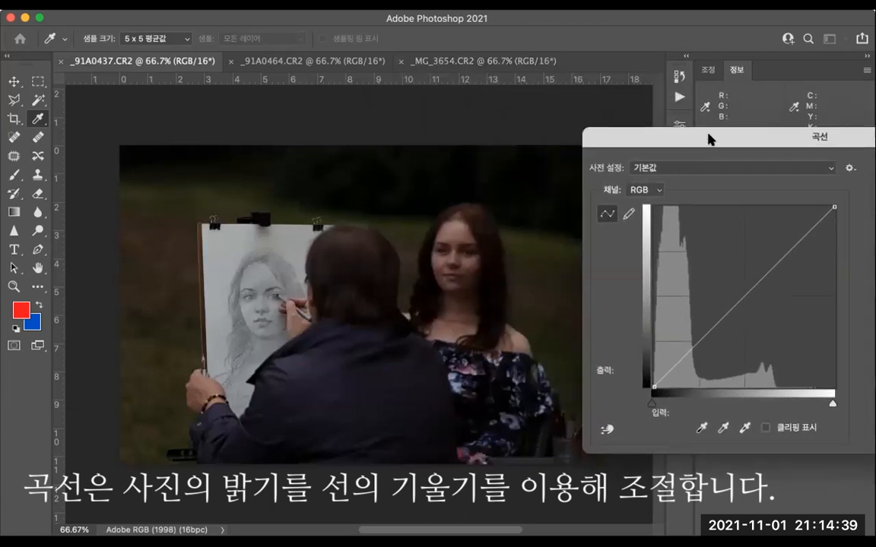
drag(739, 293, 763, 319)
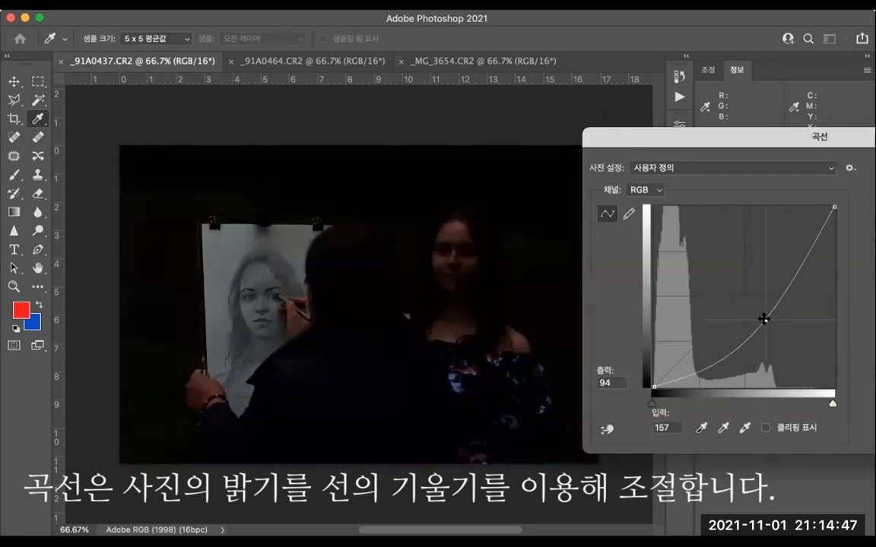
mouse_move(763, 319)
mouse_down()
mouse_move(720, 272)
mouse_move(753, 311)
mouse_up()
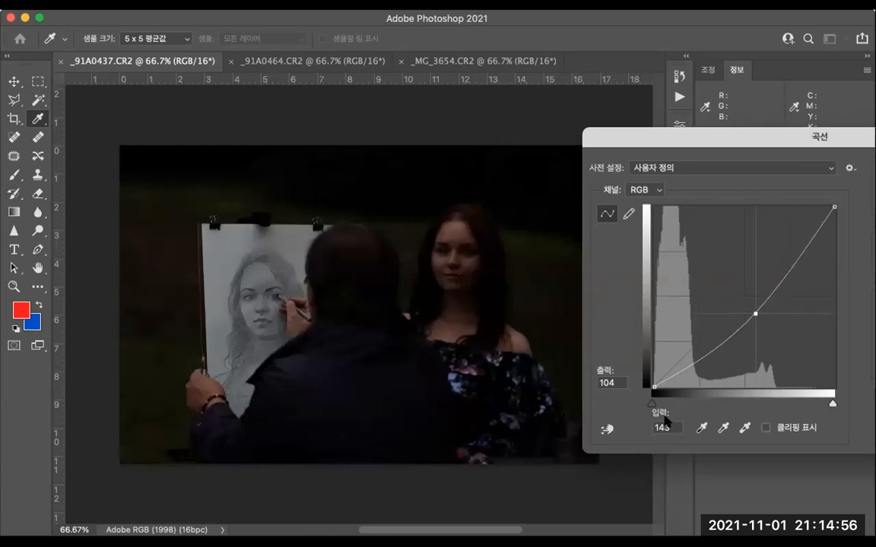
drag(755, 313, 758, 314)
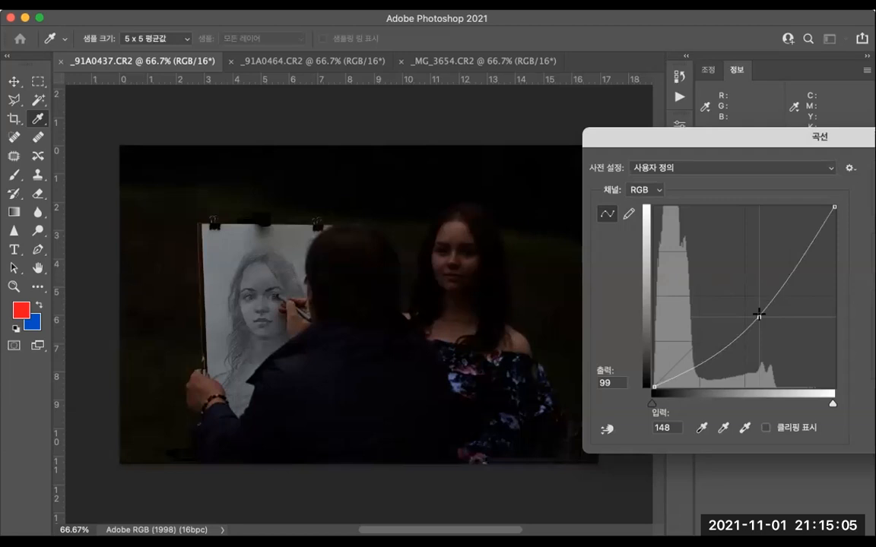
mouse_move(745, 307)
mouse_down()
mouse_move(744, 293)
mouse_move(757, 314)
mouse_up()
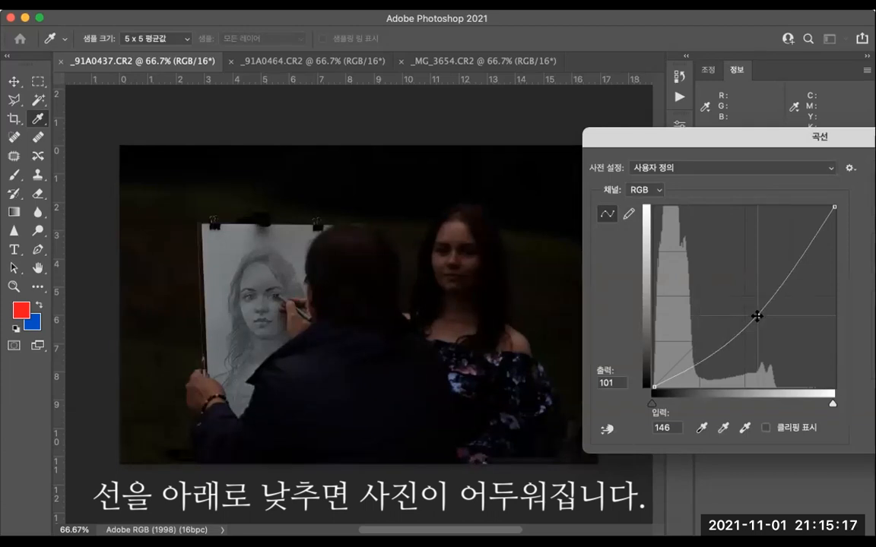
Step: Brighten the portrait by raising the curve point to about input 103, output 157, and darken it again to about input 151, output 104
drag(756, 316, 727, 275)
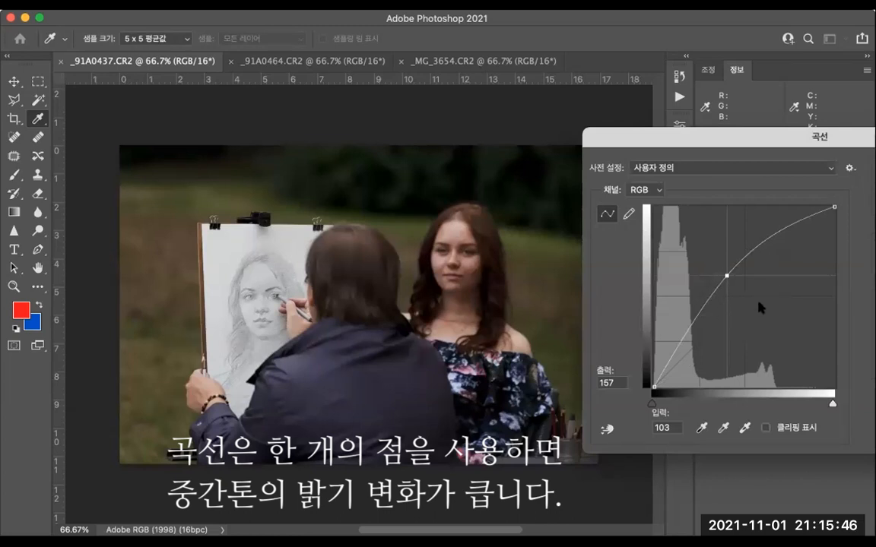
drag(736, 285, 760, 313)
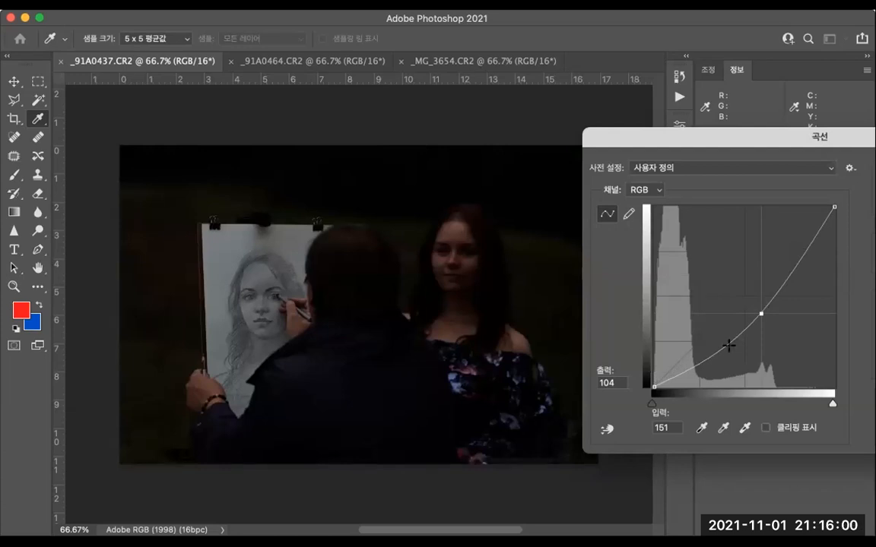
mouse_move(759, 310)
mouse_down()
mouse_move(724, 272)
mouse_move(762, 305)
mouse_up()
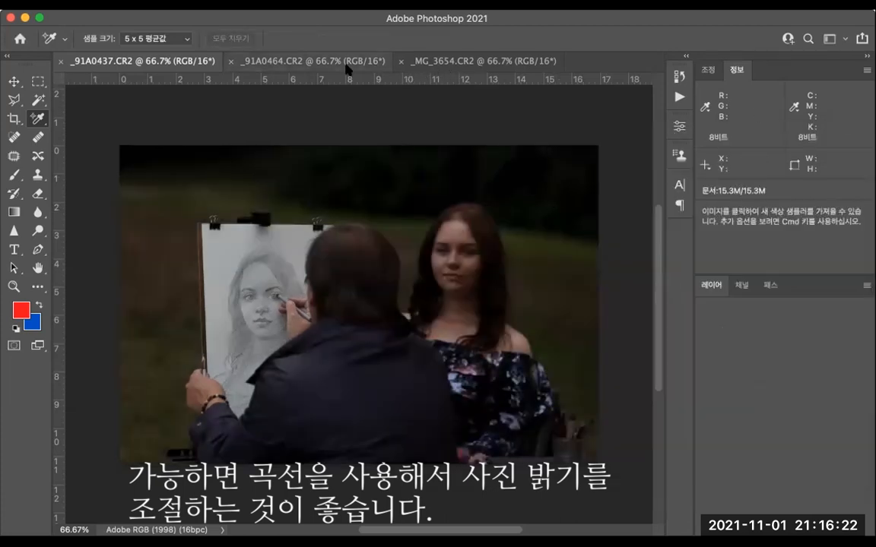
Step: Try brightening the boat photo _91A0464.CR2 with Curves by slightly raising the middle of the RGB curve
click(305, 61)
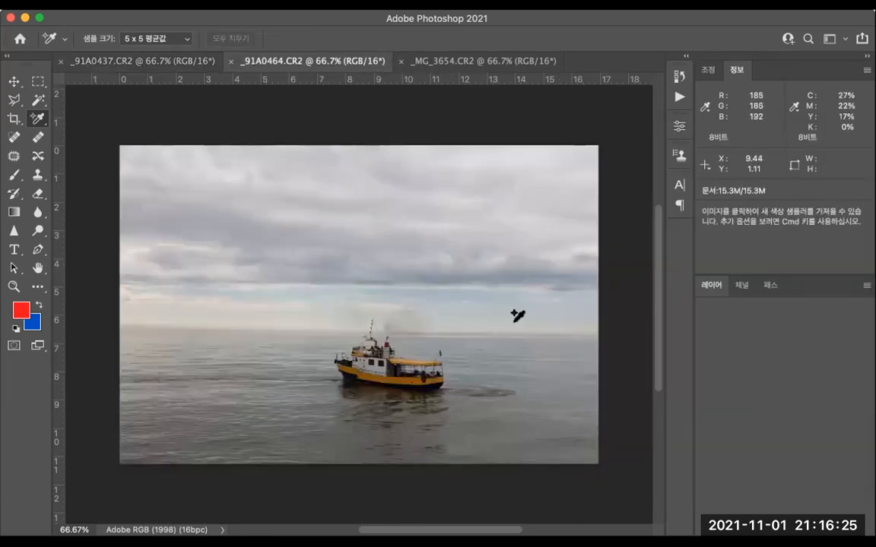
key(super+m)
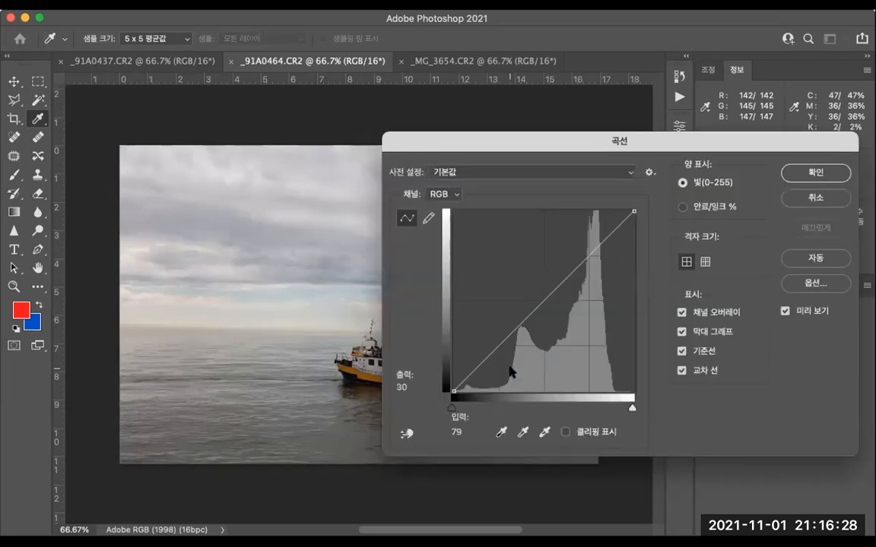
drag(488, 136, 707, 152)
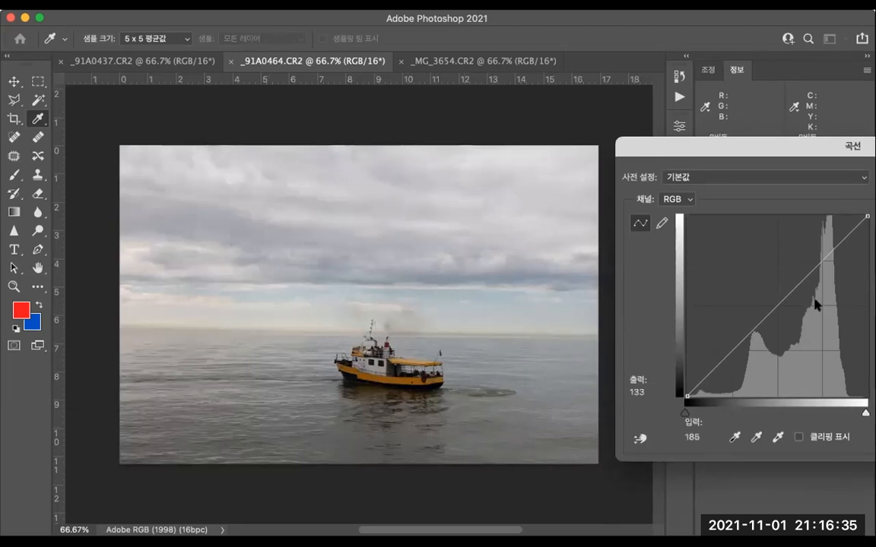
mouse_move(779, 304)
mouse_down()
mouse_move(785, 311)
mouse_move(769, 299)
mouse_up()
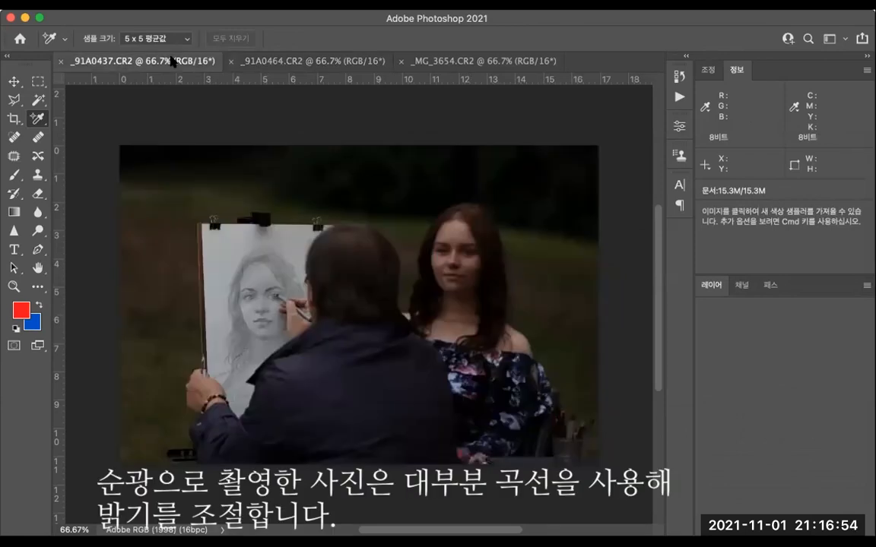
Step: Compare the boat photo _91A0464.CR2 with the portrait photo _91A0437.CR2
click(295, 62)
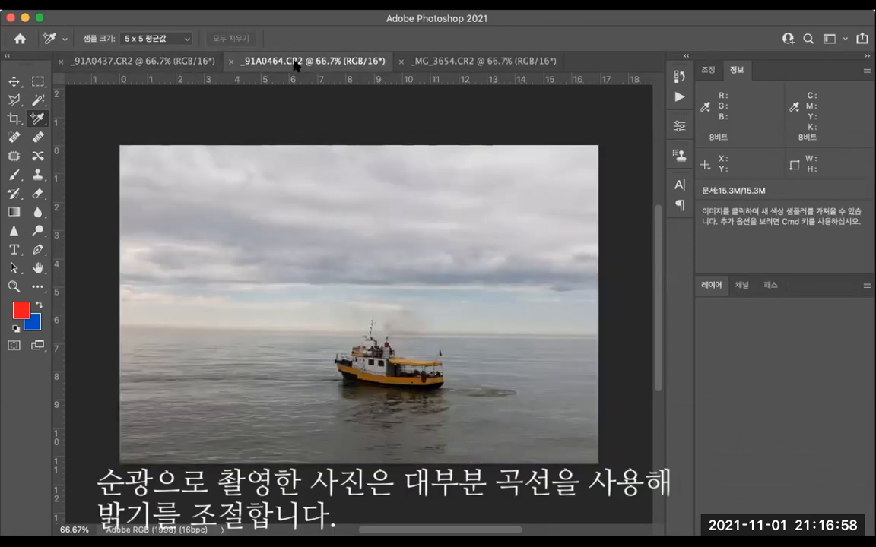
click(140, 61)
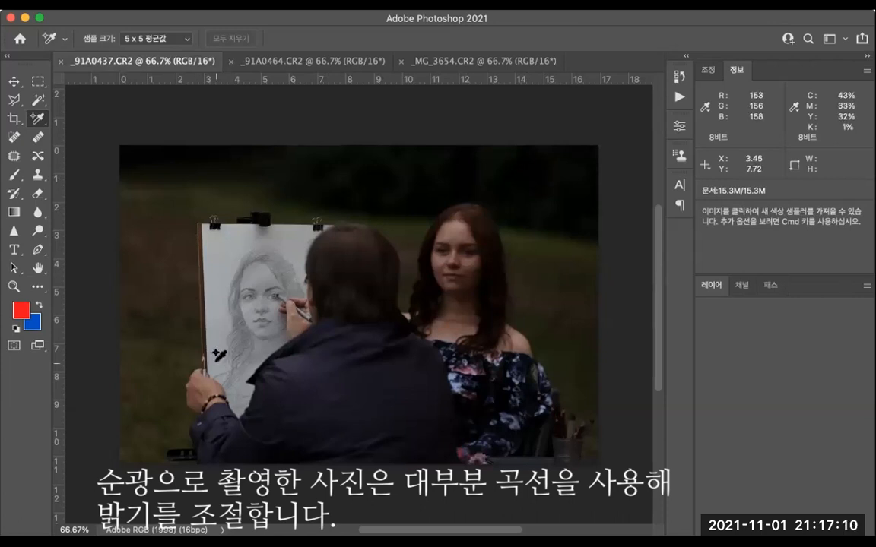
click(279, 62)
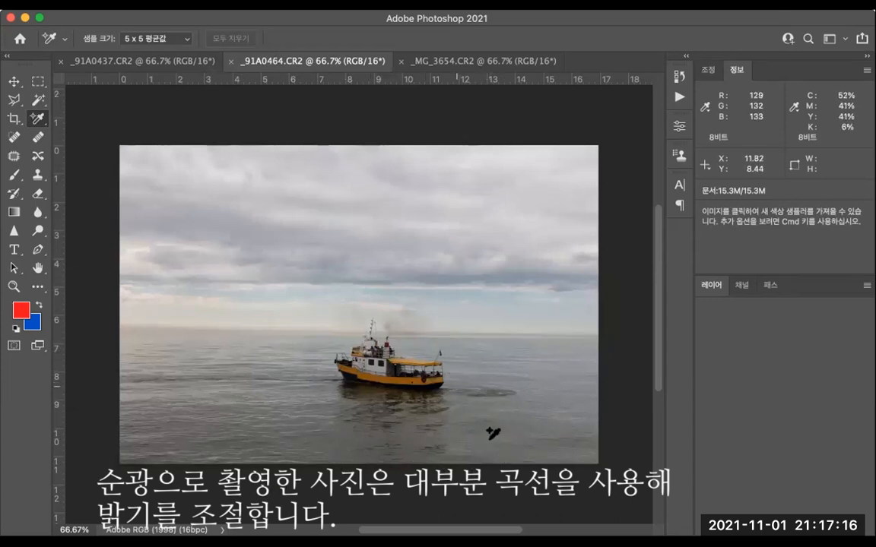
Step: Try brightening the night photo _MG_3654.CR2 with Curves, raising the RGB curve's middle point to about input 89, output 185
click(465, 61)
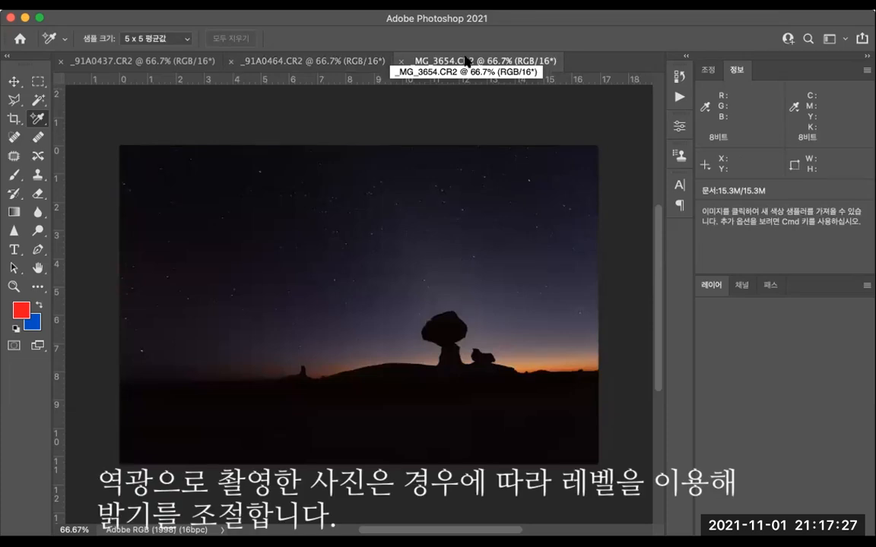
key(super+m)
drag(491, 157, 713, 149)
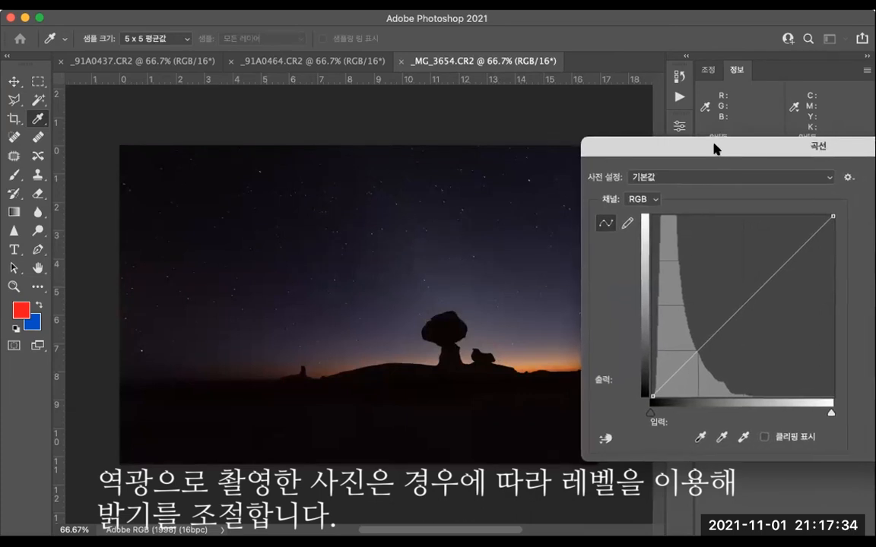
click(735, 302)
drag(734, 300, 721, 281)
mouse_move(720, 281)
mouse_down()
mouse_move(753, 305)
mouse_move(755, 316)
mouse_move(729, 287)
mouse_move(756, 320)
mouse_move(721, 285)
mouse_move(750, 312)
mouse_move(724, 275)
mouse_up()
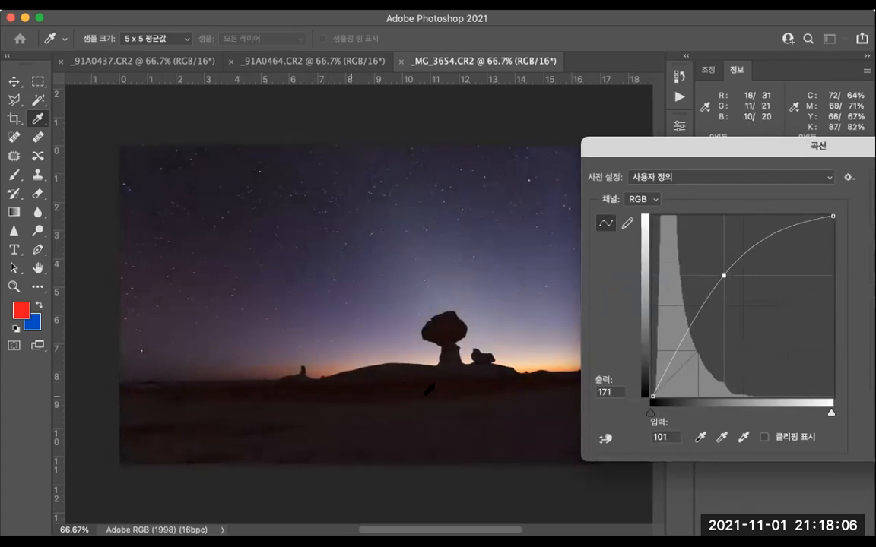
drag(723, 271, 712, 260)
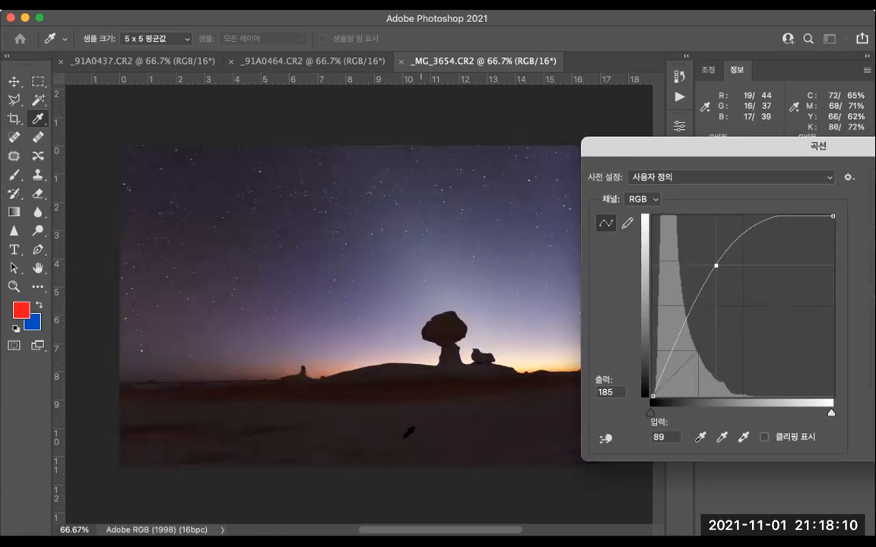
key(Escape)
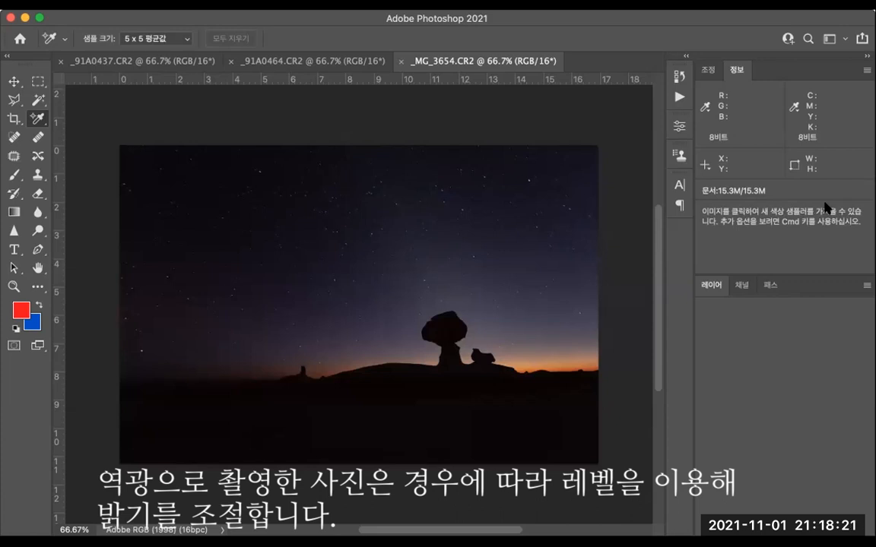
Step: Apply Levels to the night photo with the midtone input level at 1.93, and undo the adjustment
key(ctrl+l)
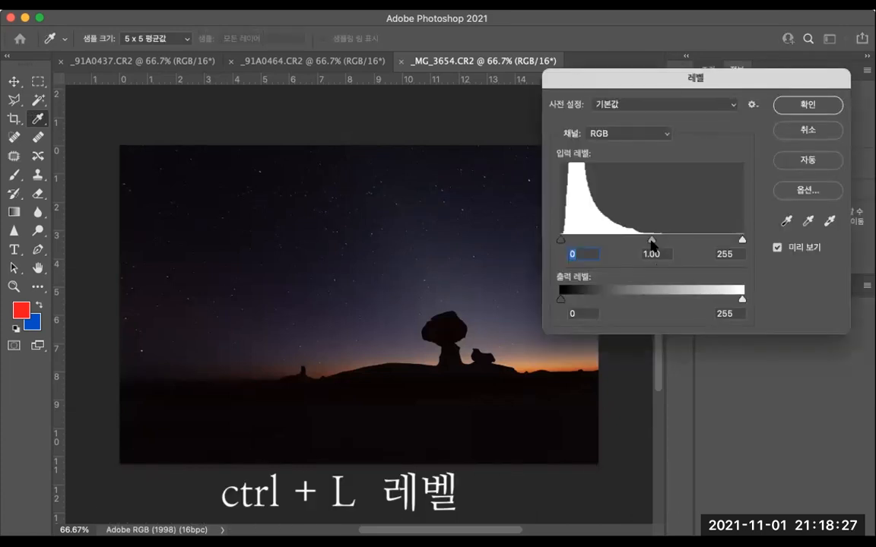
drag(651, 242, 611, 241)
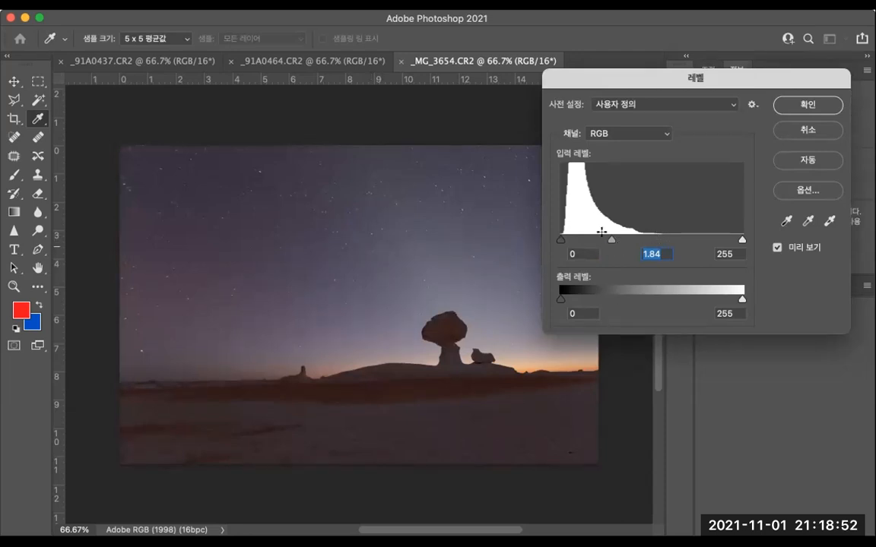
drag(612, 240, 608, 241)
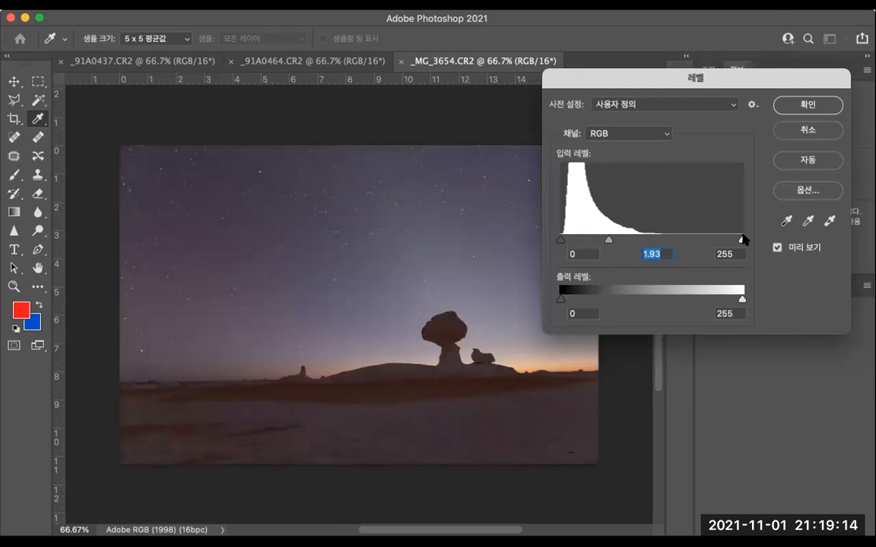
click(809, 106)
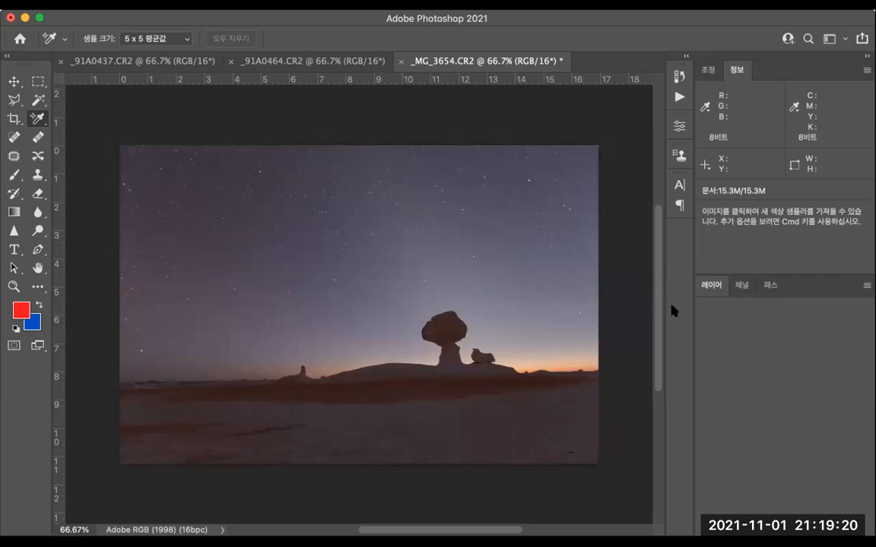
key(super+z)
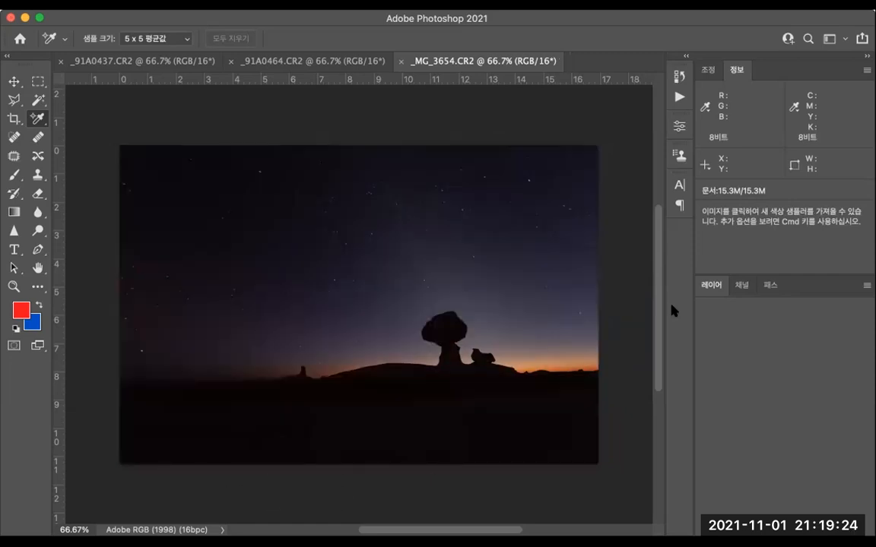
Step: Try midtone input levels of about 1.88, 1.67 and 2.06 in Levels on the night photo, and discard them
key(super+l)
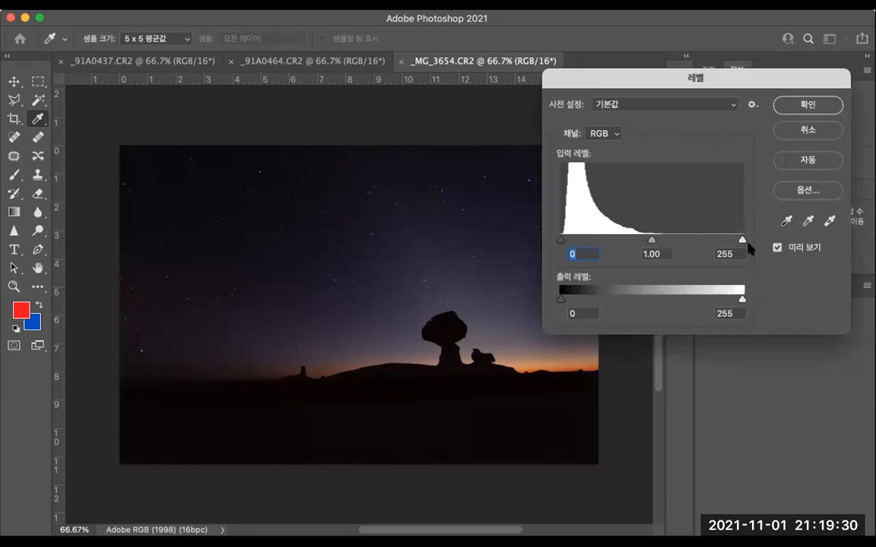
drag(651, 241, 609, 242)
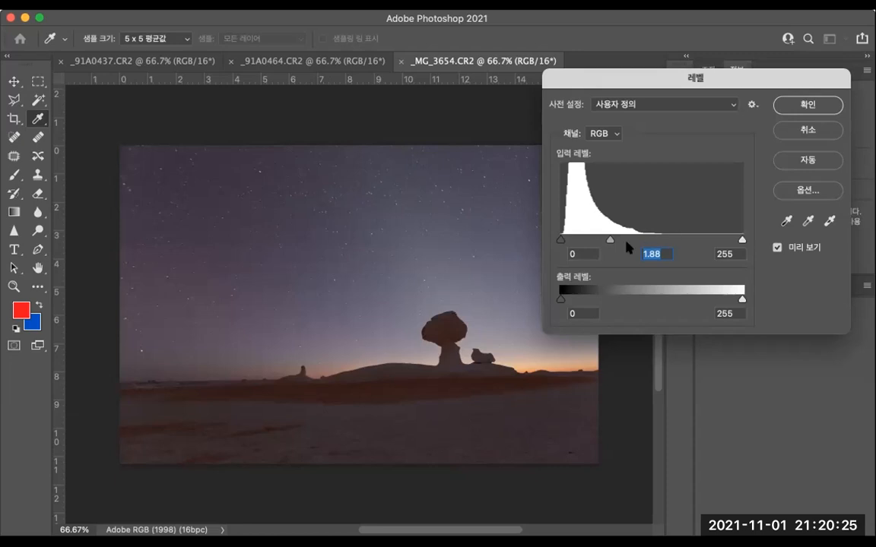
mouse_move(608, 241)
mouse_down()
mouse_move(708, 241)
mouse_move(591, 243)
mouse_move(707, 242)
mouse_move(617, 242)
mouse_up()
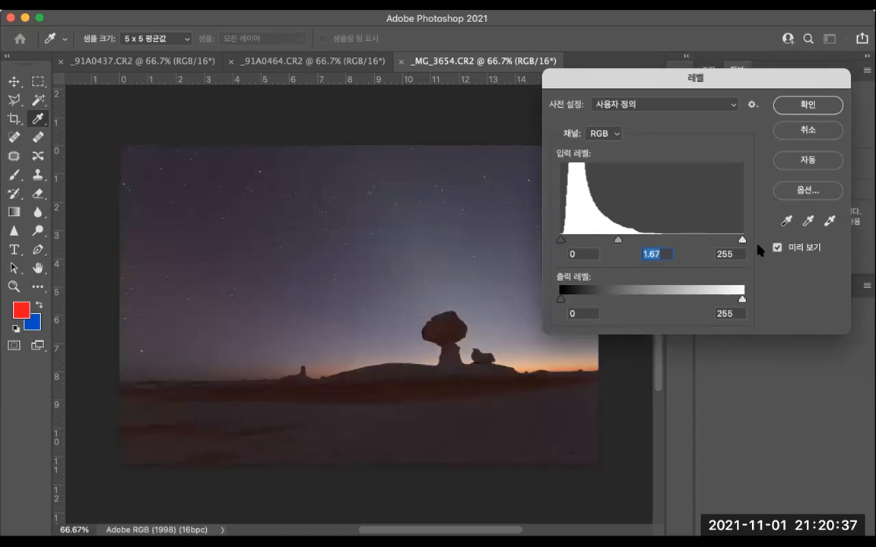
mouse_move(616, 240)
mouse_down()
mouse_move(680, 240)
mouse_move(605, 243)
mouse_up()
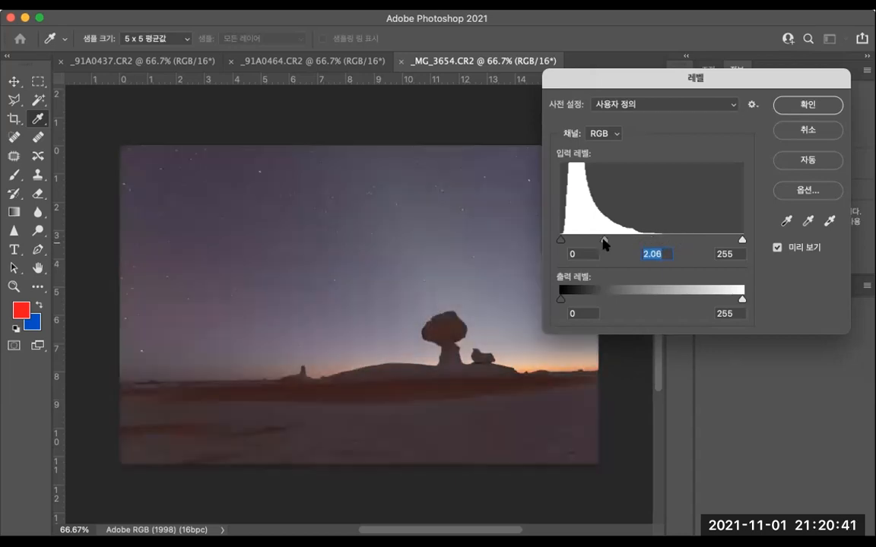
click(802, 131)
Step: Try brightening the boat photo _91A0464.CR2 with Curves, raising the RGB curve's middle point to input 105, output 152, and on to input 86, output 179
click(293, 63)
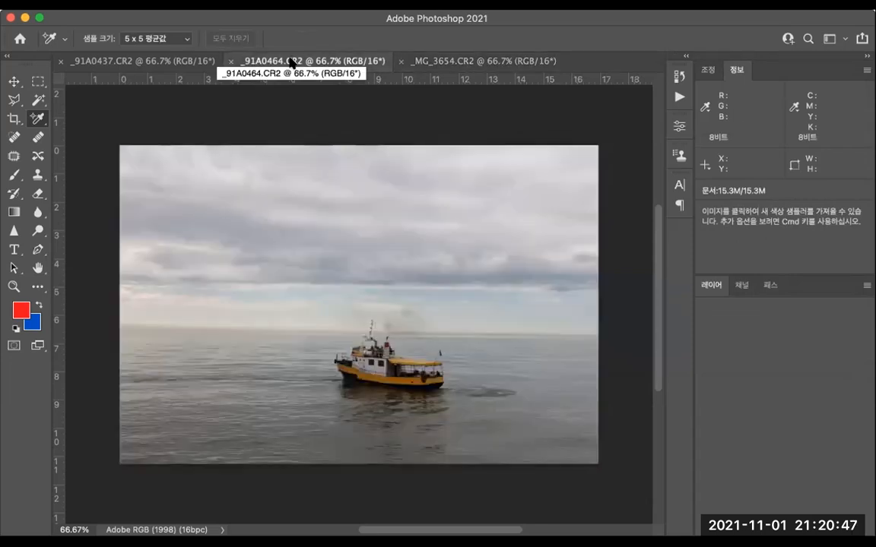
key(super+m)
drag(482, 137, 610, 115)
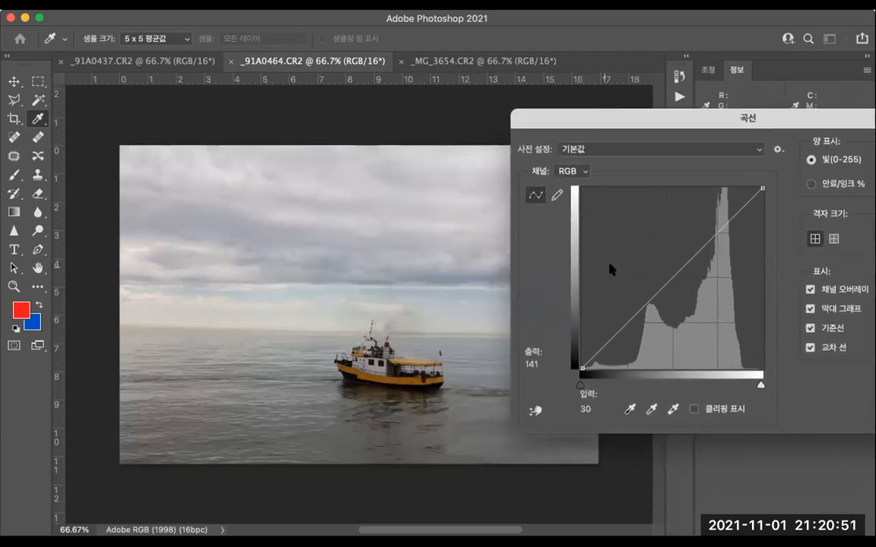
drag(672, 275, 656, 261)
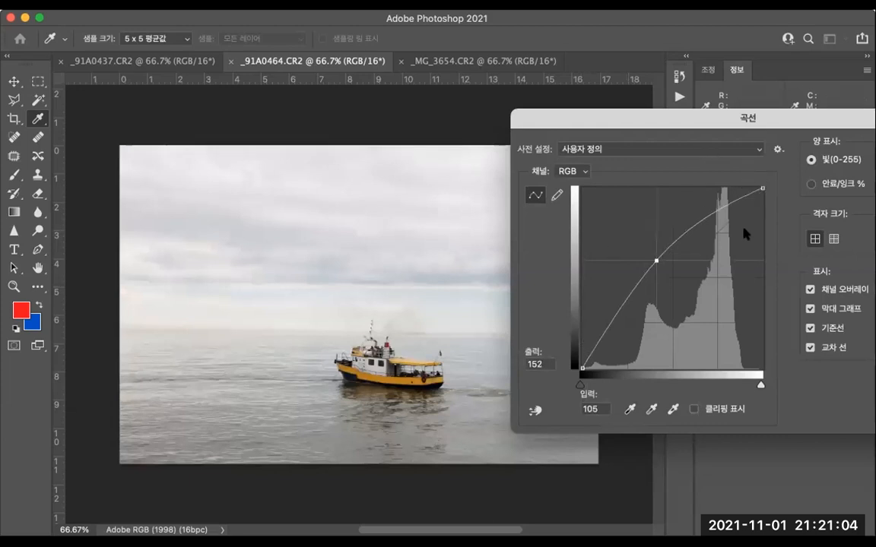
drag(655, 260, 638, 238)
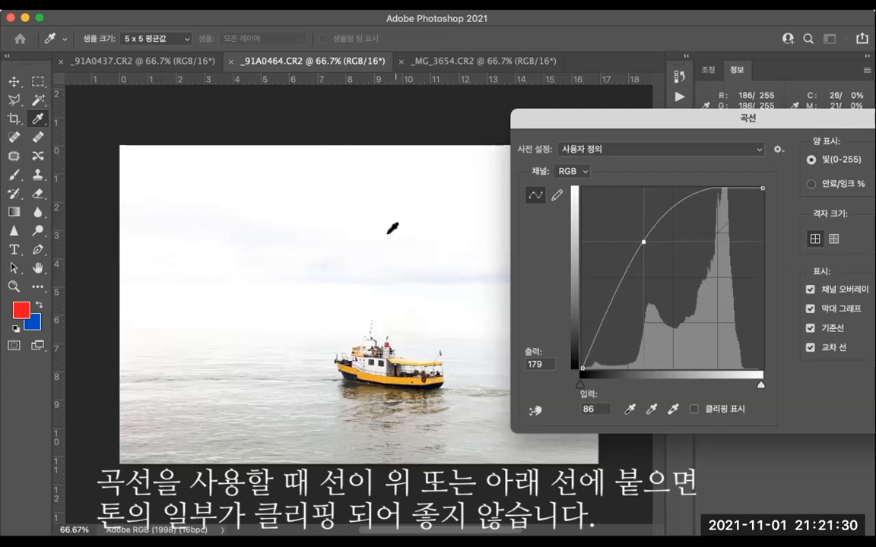
Step: Lower the boat photo's curve point through input 102, output 170 and input 121, output 161, to a darkening input 170, output 118
drag(643, 239, 655, 246)
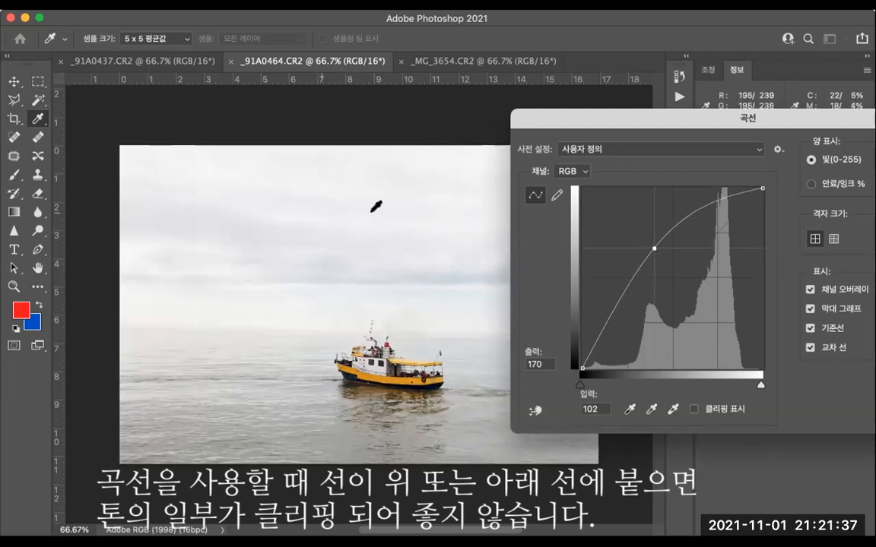
drag(654, 249, 667, 255)
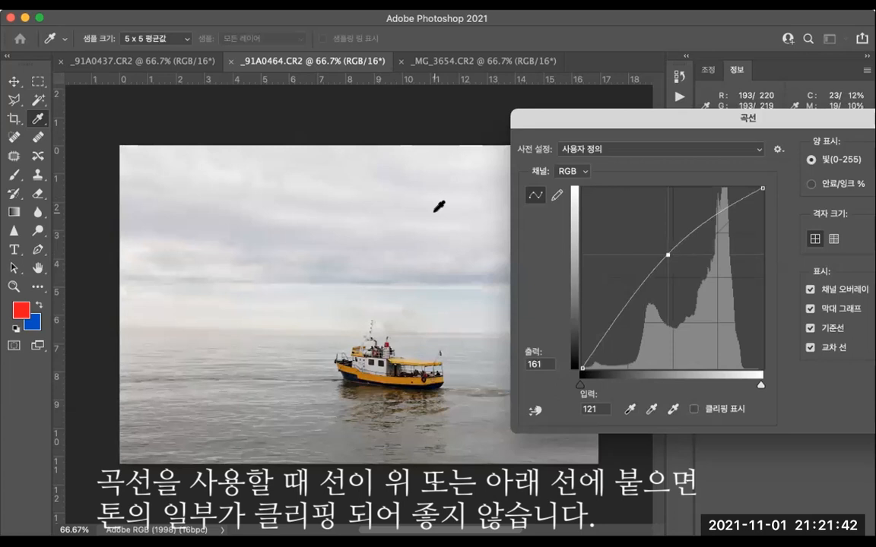
drag(687, 267, 702, 285)
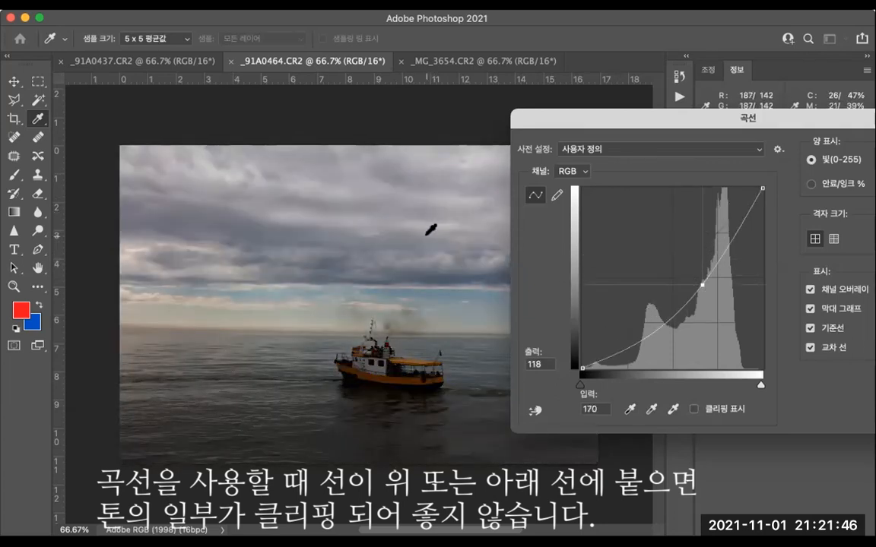
Step: Push the curve point to the clipping extremes of input 96, output 190 and input 160, output 69, and ease it to input 108, output 155
drag(701, 284, 646, 233)
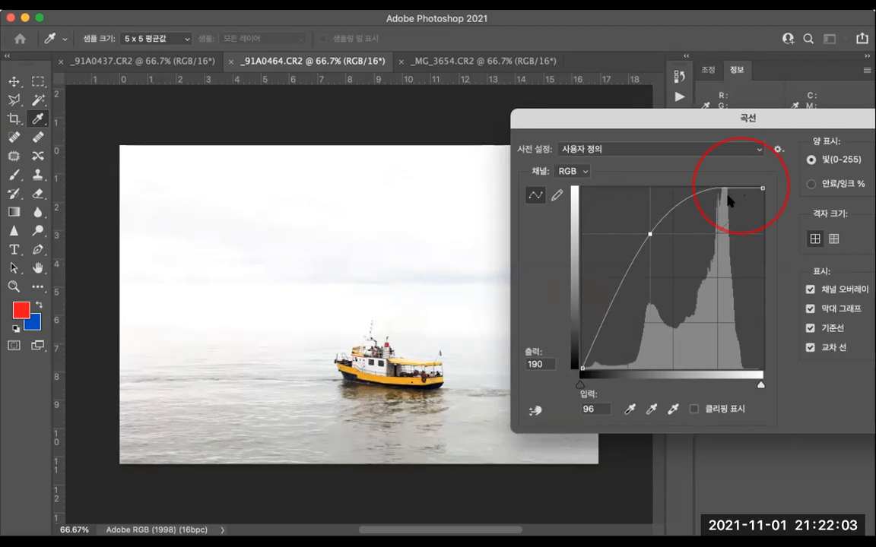
mouse_move(649, 237)
mouse_down()
mouse_move(666, 285)
mouse_move(694, 319)
mouse_up()
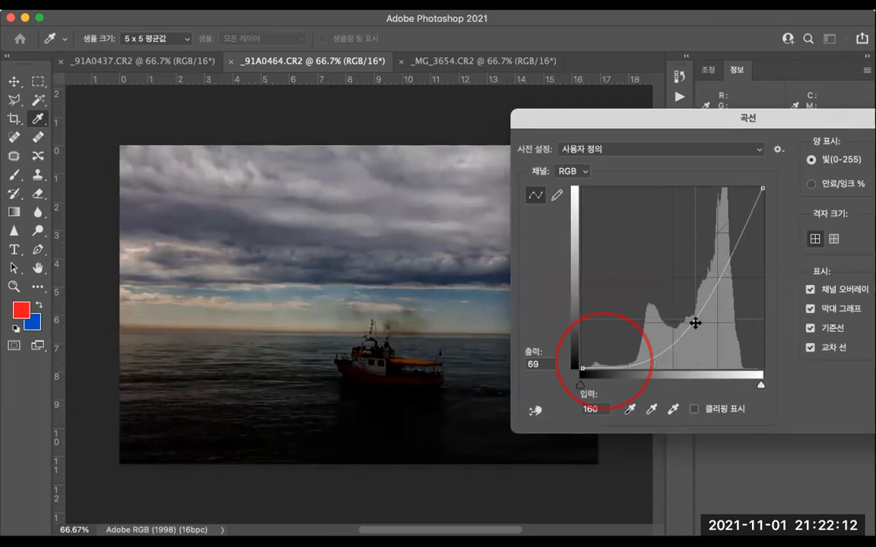
drag(694, 321, 656, 259)
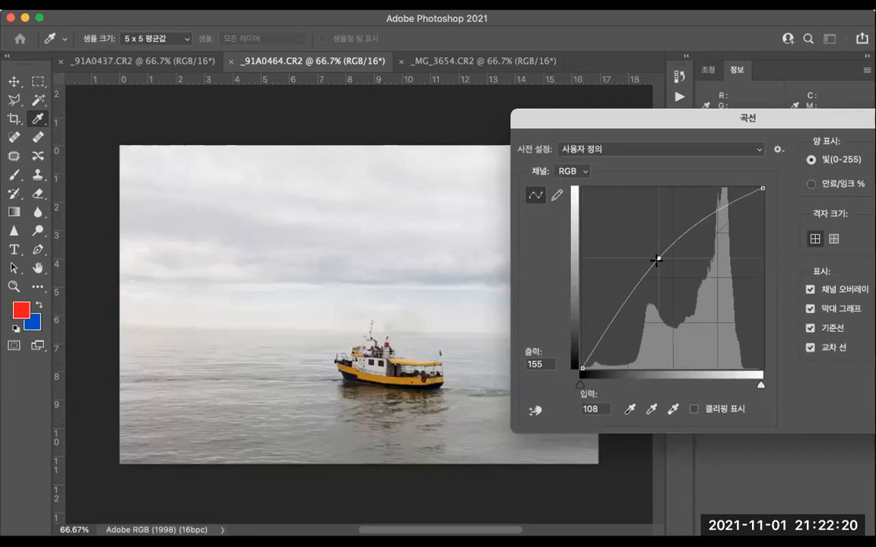
Step: Alternate the curve between darkening at about input 150, output 105 and brightening at about input 105, output 150, and discard the Curves adjustment
drag(670, 265, 687, 296)
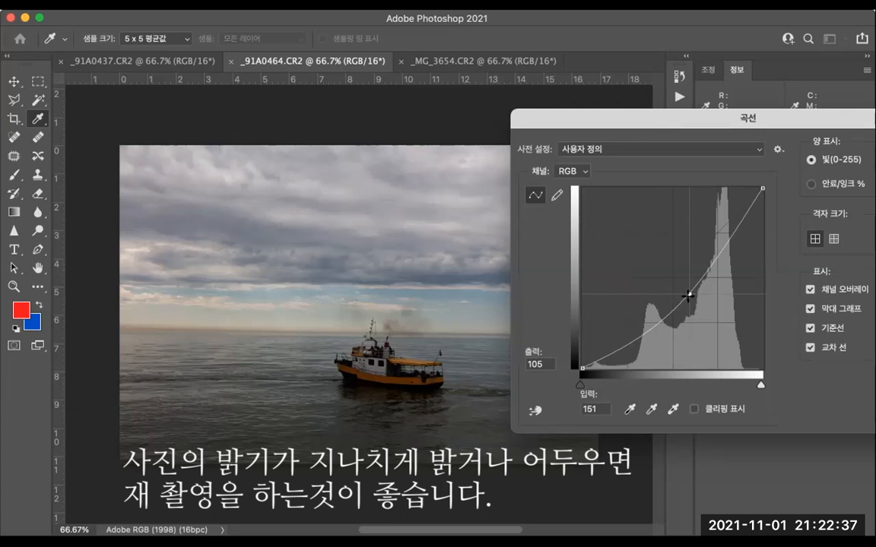
drag(687, 294, 654, 263)
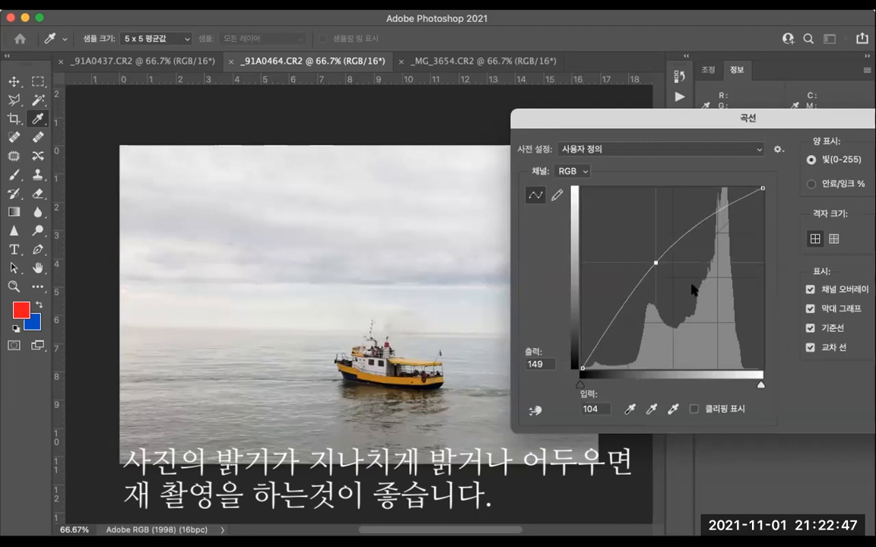
mouse_move(657, 262)
mouse_down()
mouse_move(688, 288)
mouse_move(654, 260)
mouse_up()
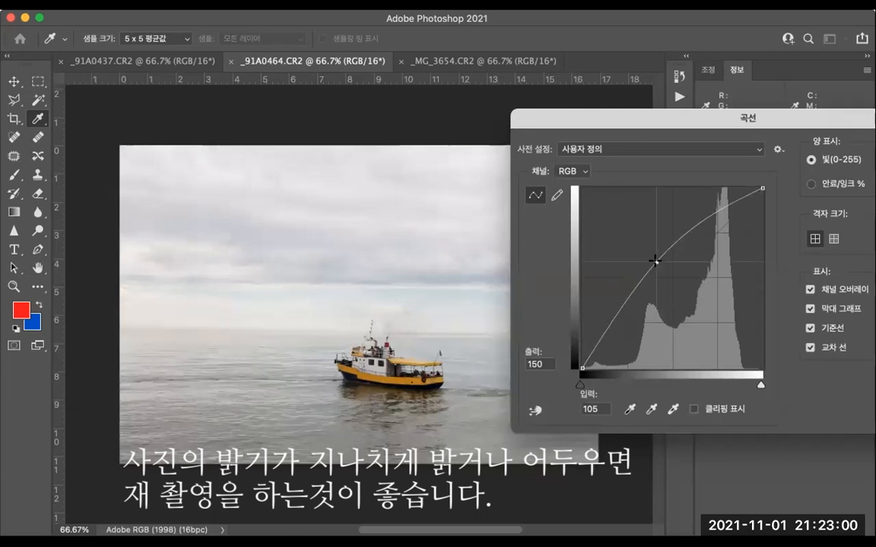
drag(654, 260, 686, 293)
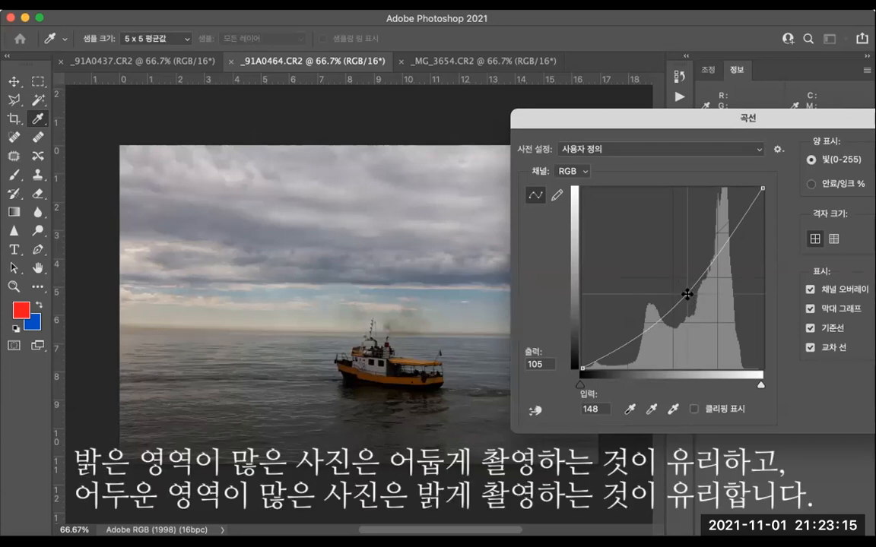
drag(686, 291, 658, 260)
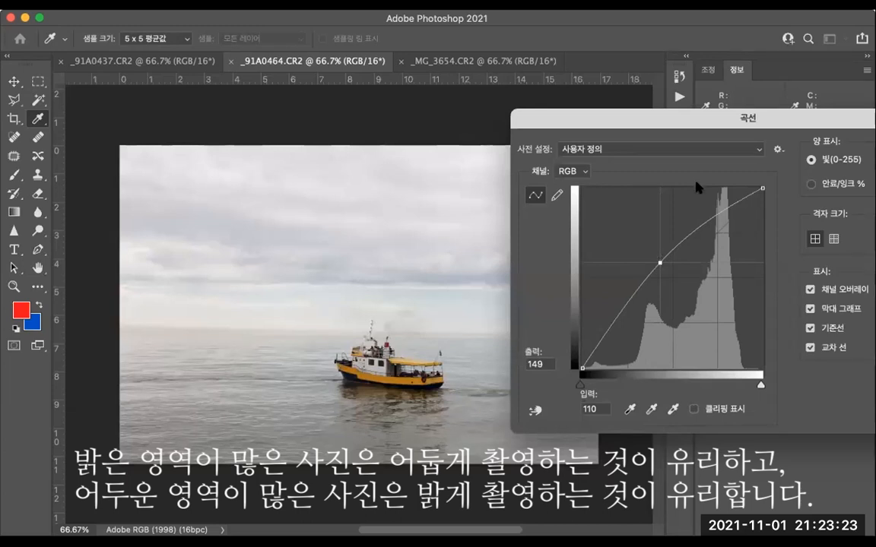
key(Escape)
Step: Try brightening the boat's dark areas in close-up with Levels at a midtone input level of 1.82, and discard the adjustment
key(z)
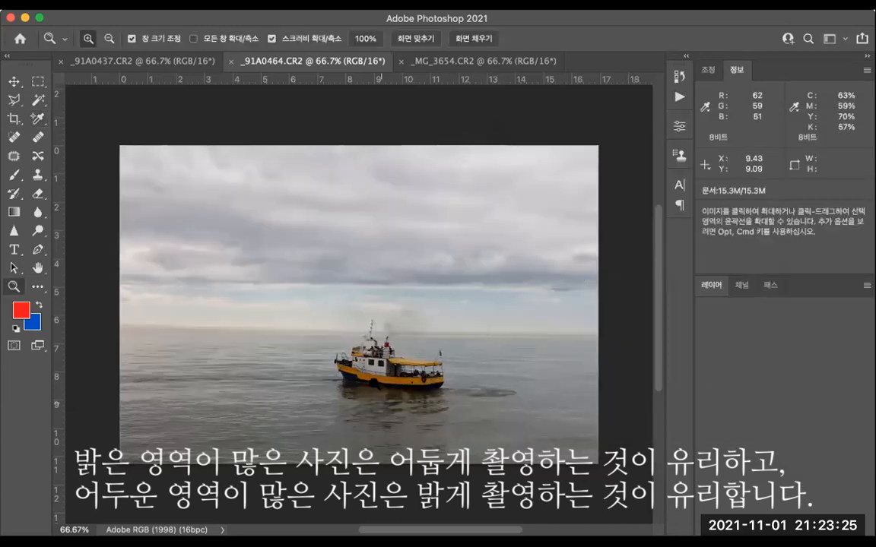
drag(371, 365, 253, 285)
key(space)
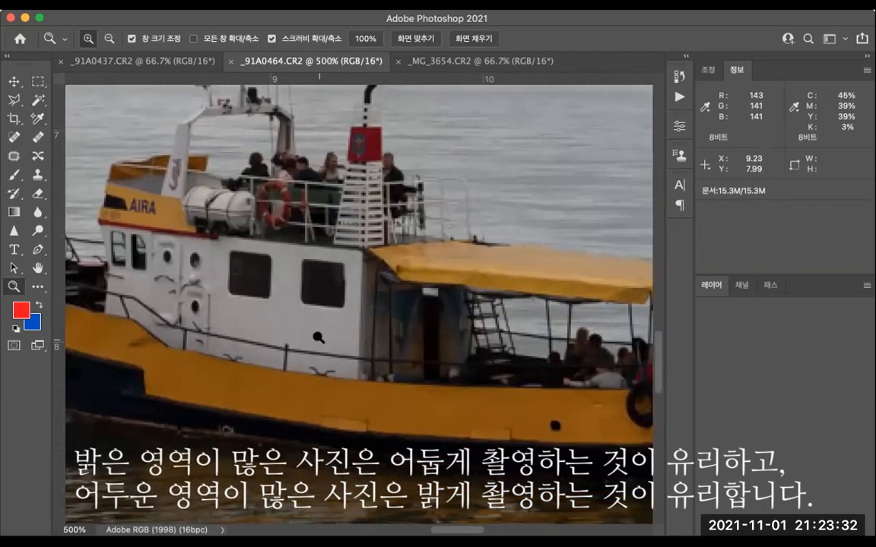
key(super+minus)
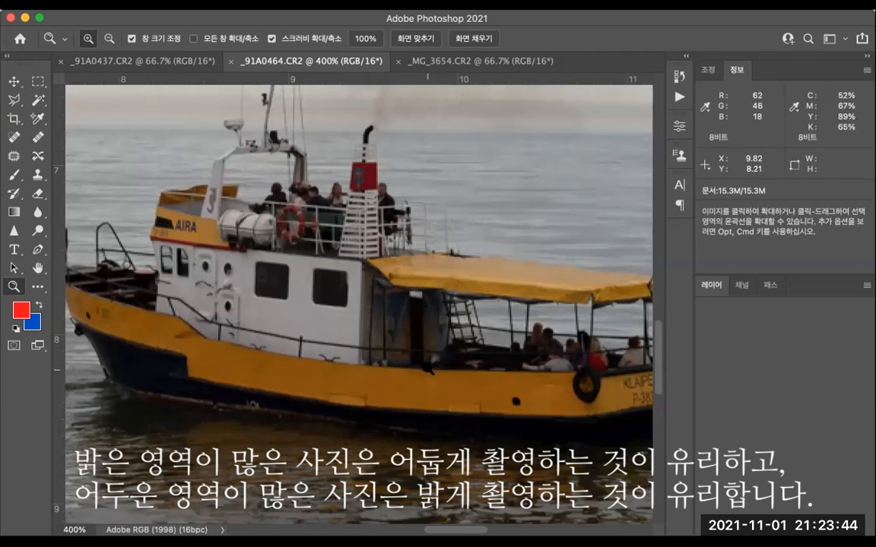
scroll(430, 363, right, 3)
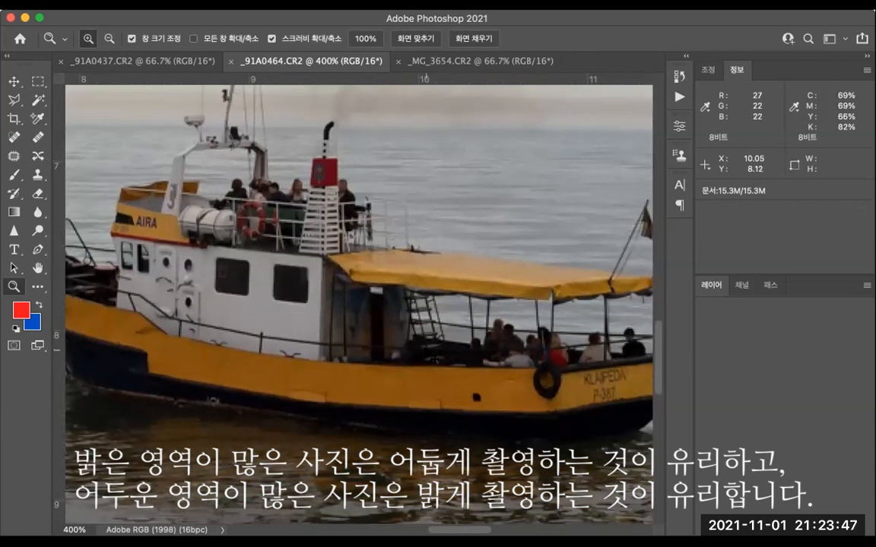
key(ctrl+l)
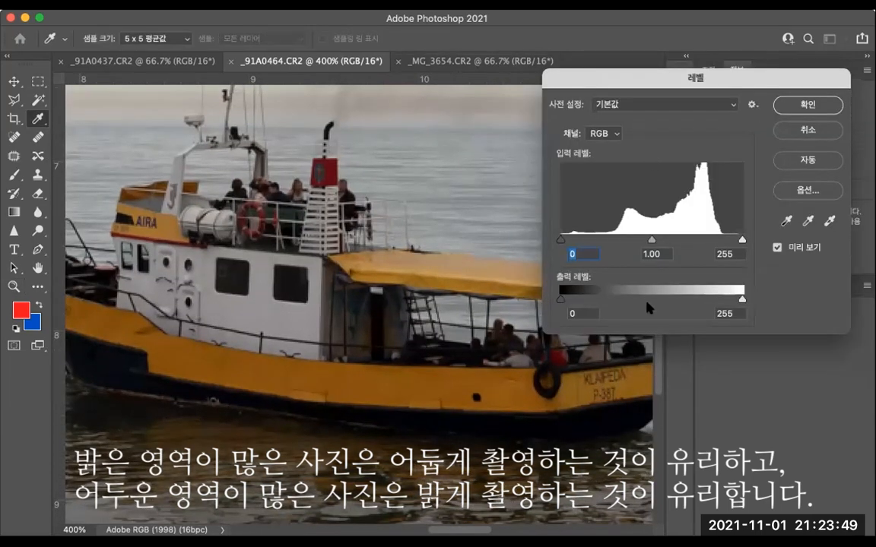
drag(651, 242, 612, 243)
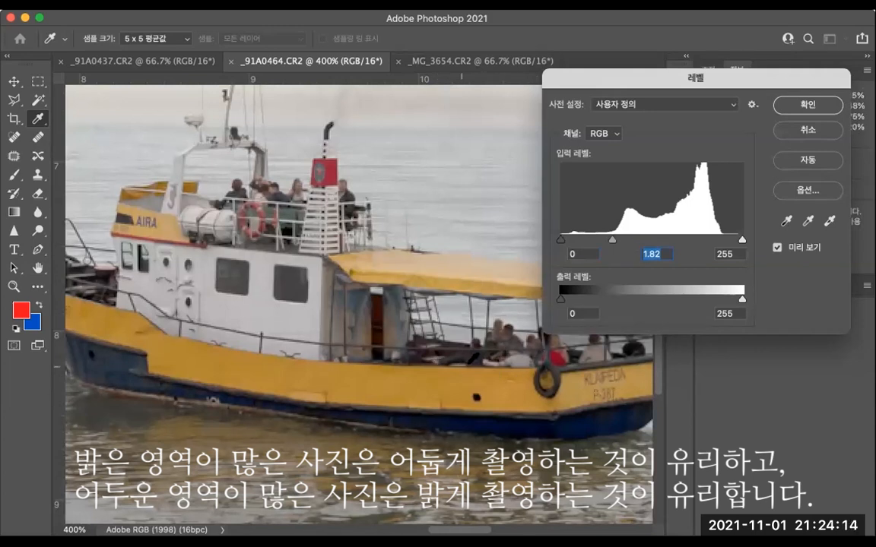
click(808, 105)
key(z)
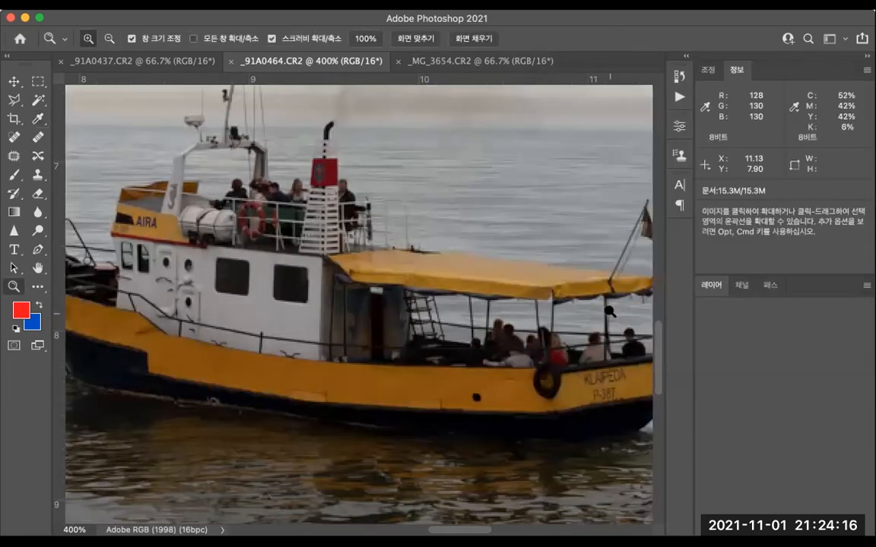
Step: In Levels on the whole boat photo, try white input levels of 228 and 213, and apply one that cuts into the histogram's brightest peak
key(super+0)
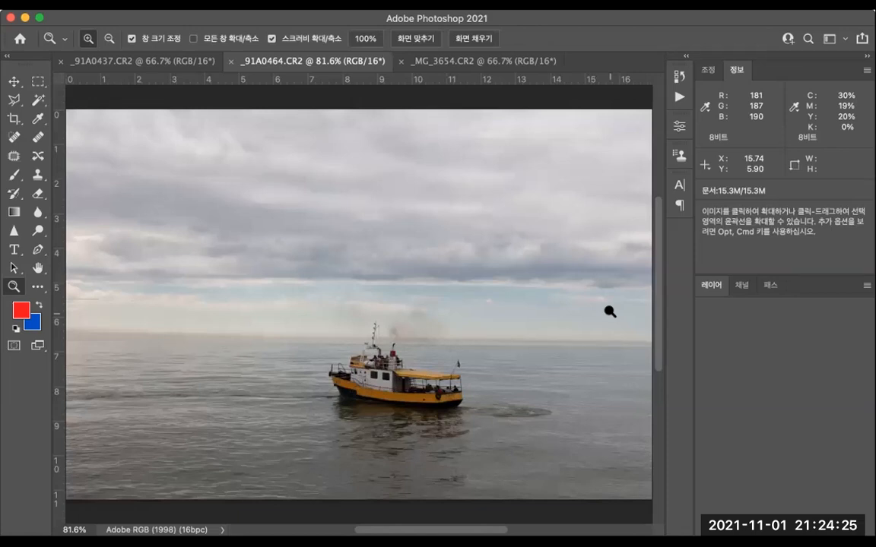
key(super+l)
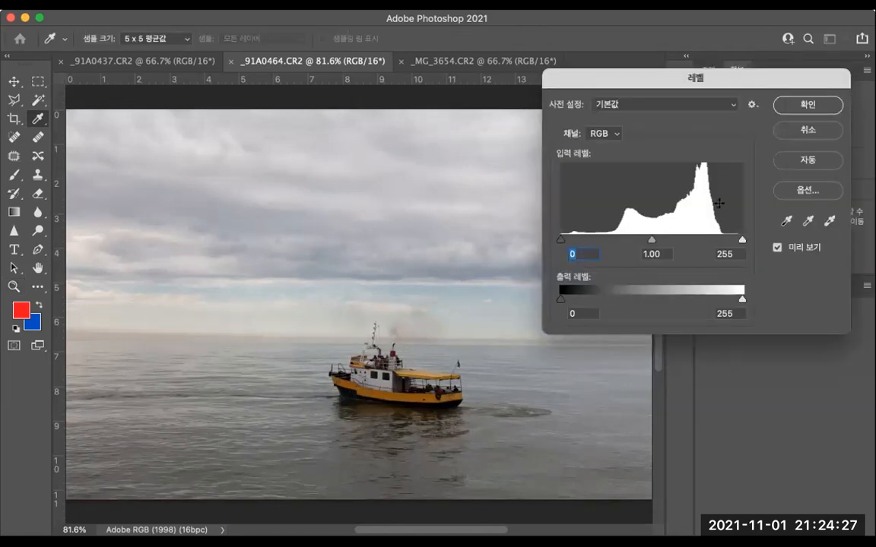
drag(741, 241, 722, 241)
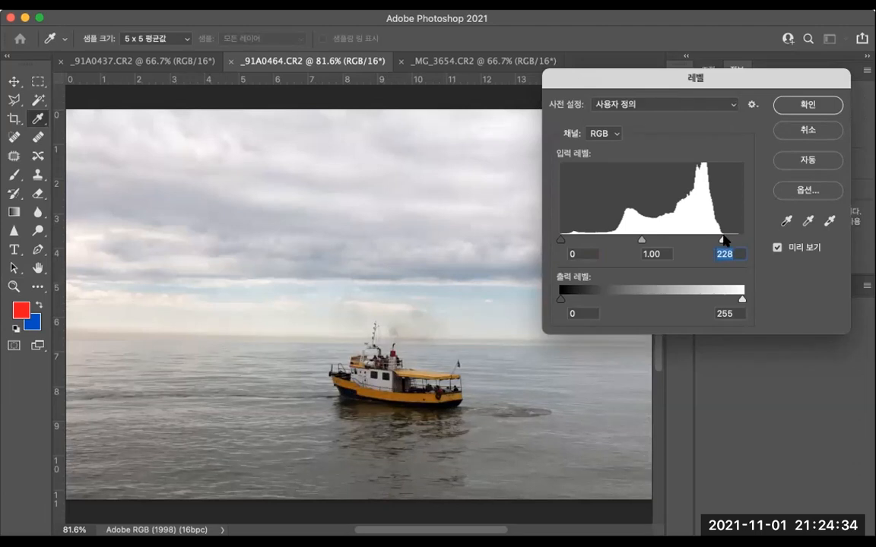
drag(722, 240, 712, 241)
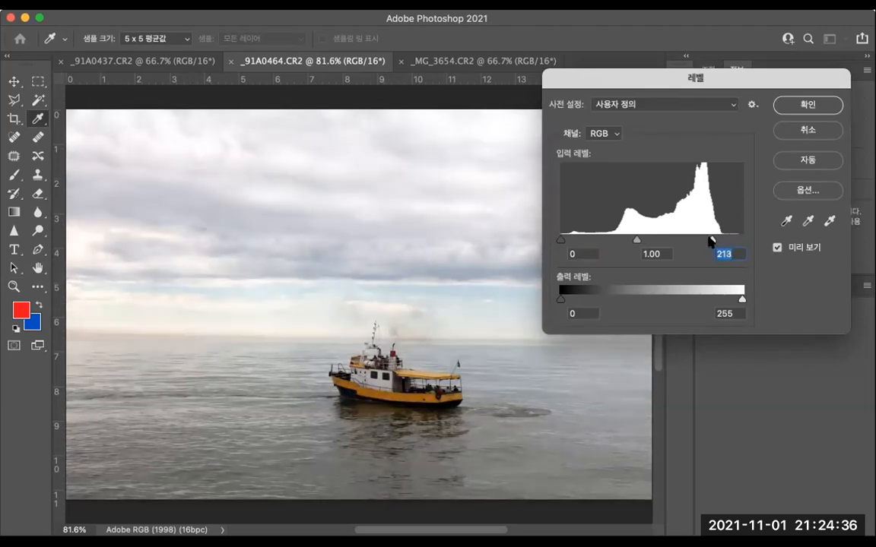
drag(706, 241, 745, 241)
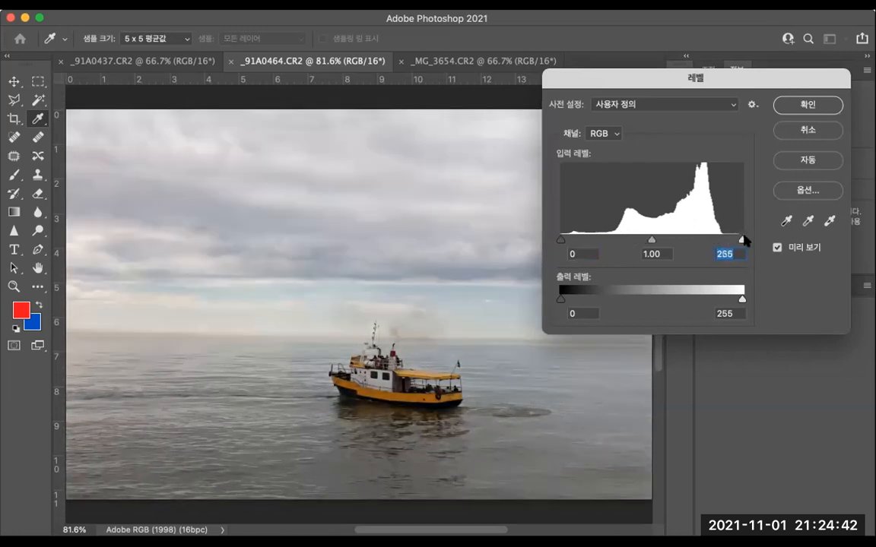
mouse_move(562, 242)
mouse_down()
mouse_move(611, 243)
mouse_move(547, 242)
mouse_up()
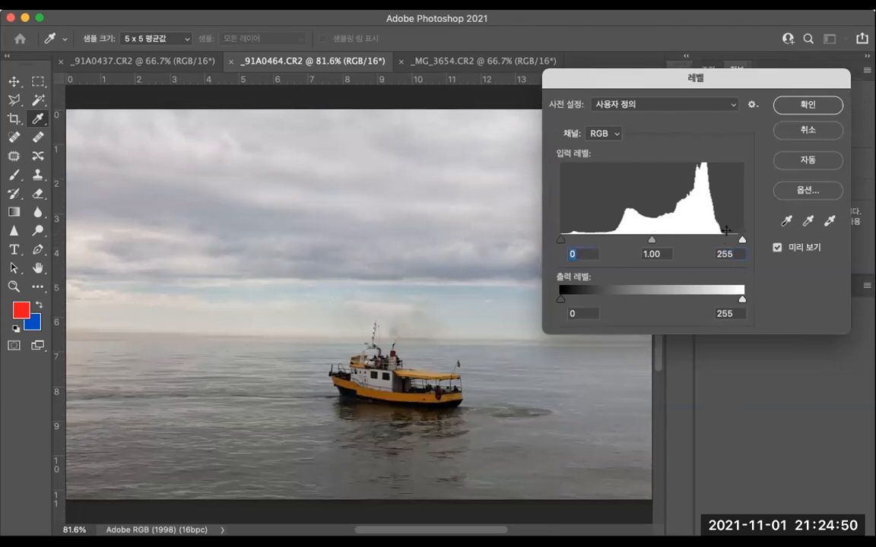
drag(742, 240, 710, 237)
click(783, 112)
key(z)
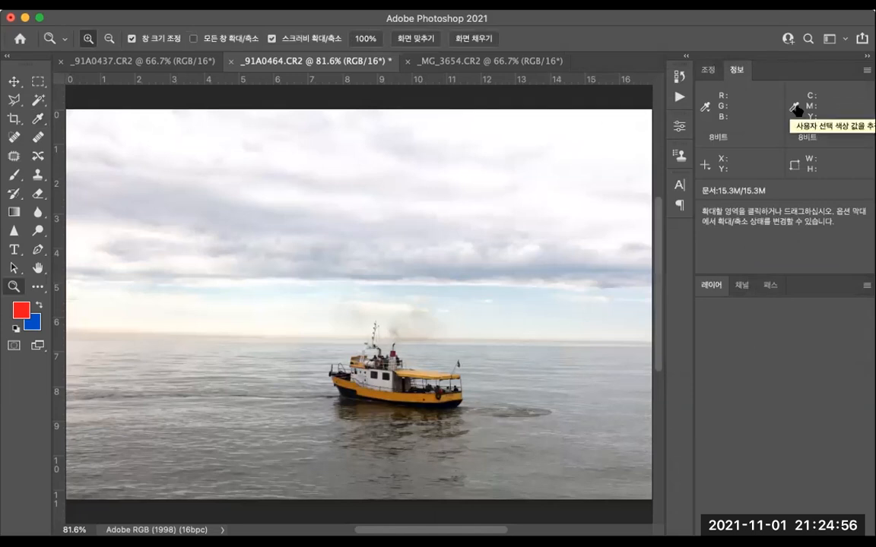
Step: Examine the adjusted boat photo's histogram in Levels for clipped highlights, leaving the levels as they are
key(super+l)
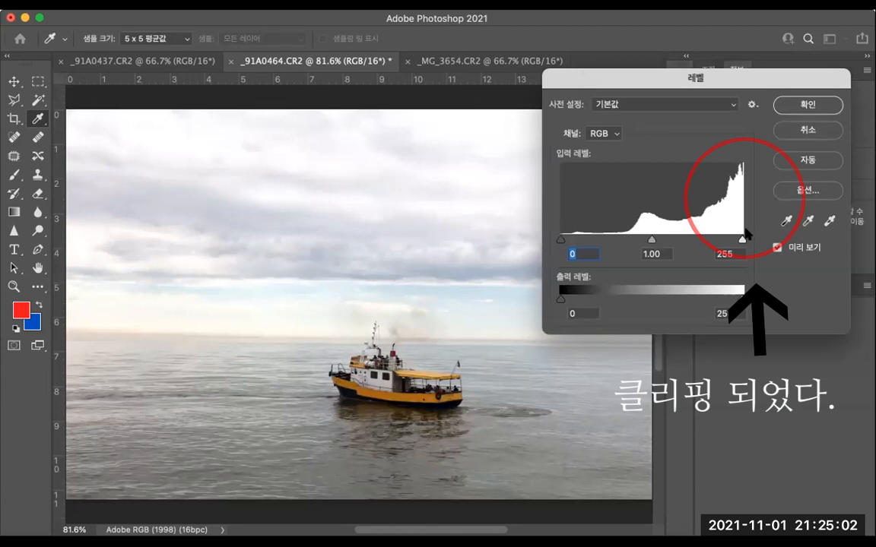
click(794, 131)
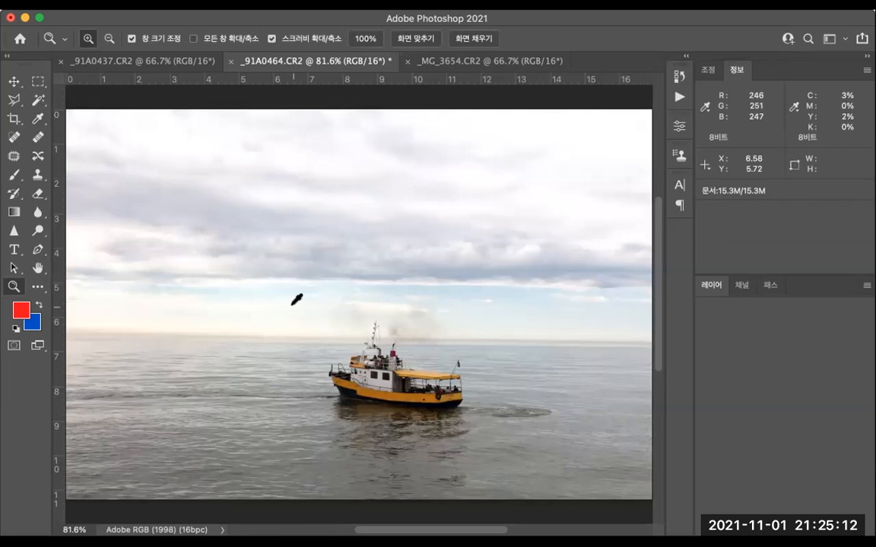
Step: Try recovering the boat photo's clipped sky with Curves, lowering the RGB curve's middle point to input 174, output 82, and discard the adjustment
key(super+m)
drag(315, 68, 688, 160)
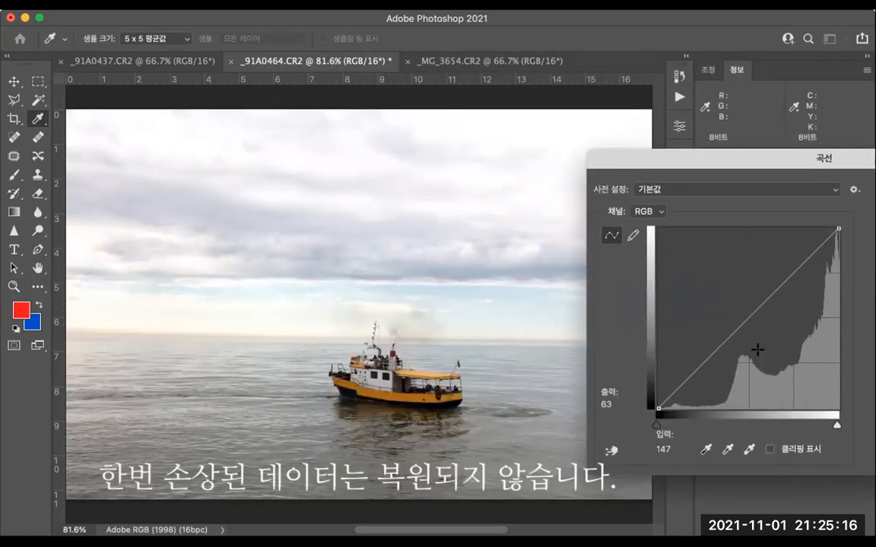
drag(766, 337, 780, 349)
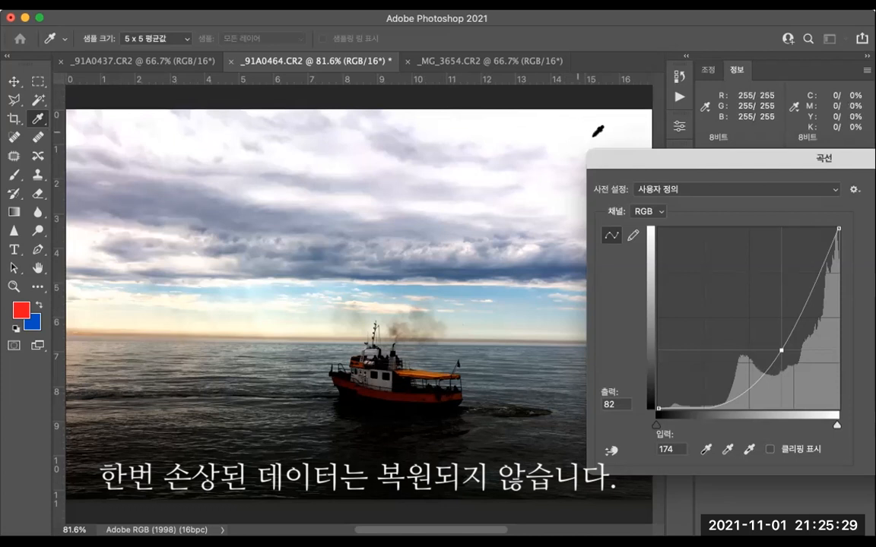
drag(658, 162, 468, 197)
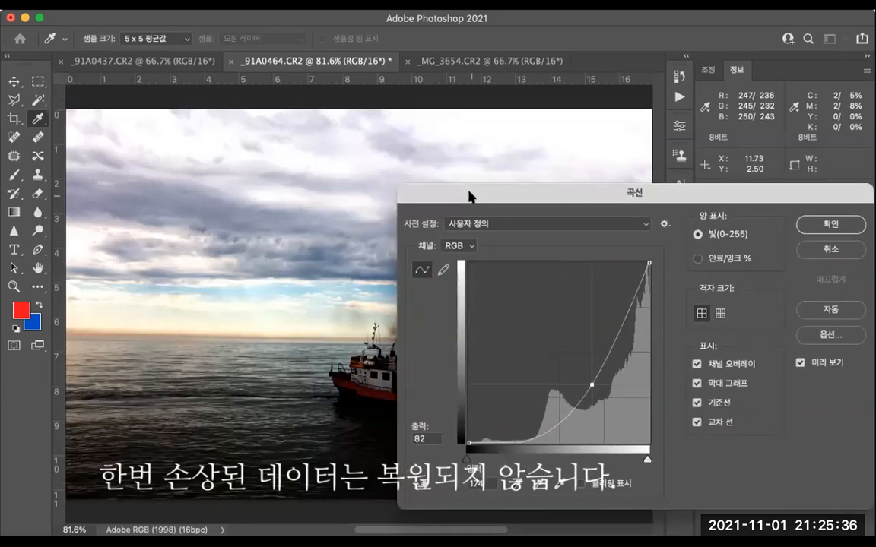
key(Escape)
key(z)
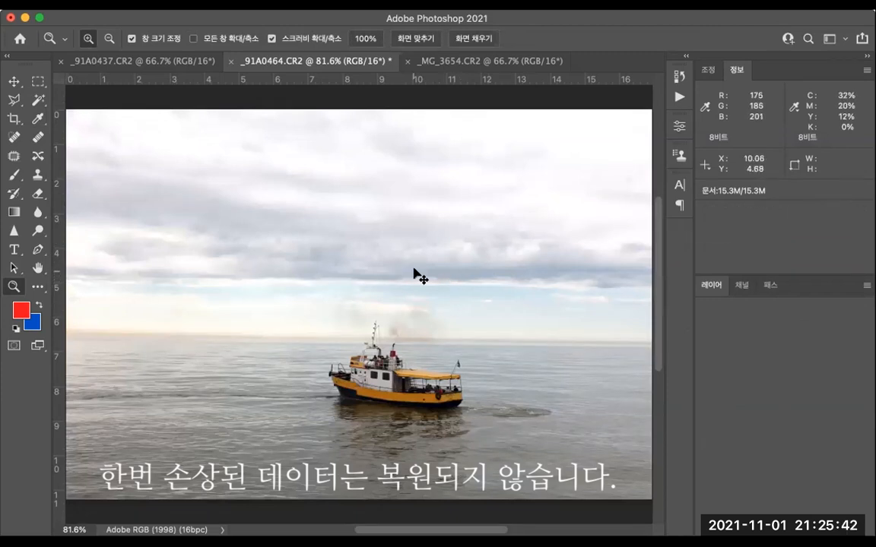
Step: Undo the Levels adjustment on the boat photo and restore its original opened state from the history
key(super+z)
click(676, 77)
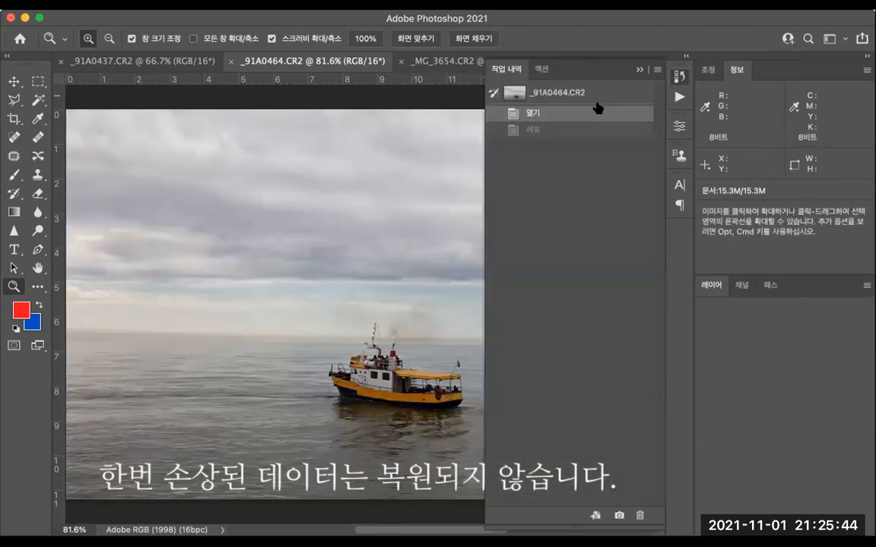
click(593, 93)
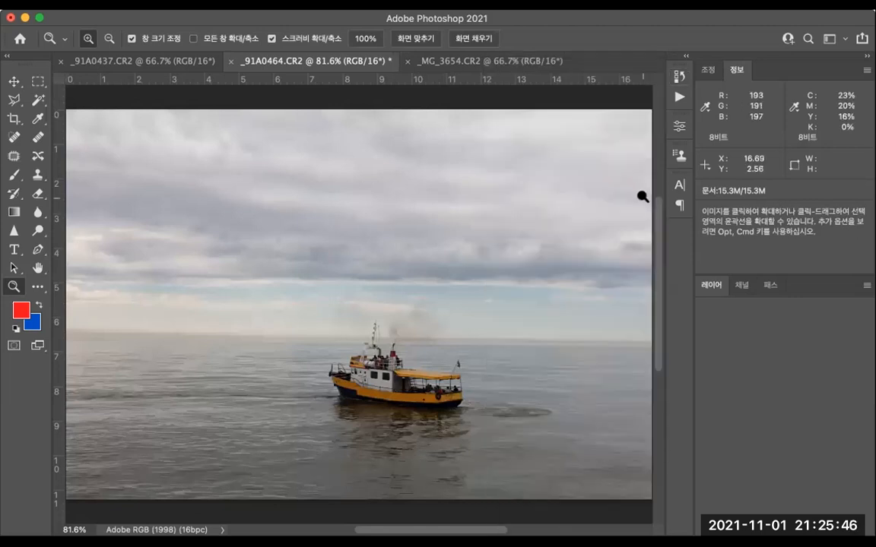
Step: Try darkening the whole boat photo with Curves, lowering the RGB curve's point to input 176, output 102, and discard the adjustment
key(super+m)
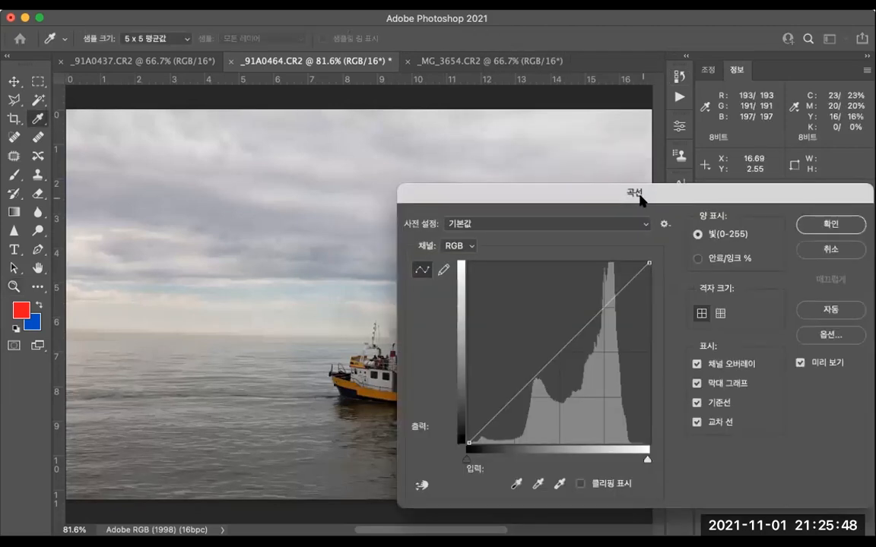
drag(565, 195, 772, 162)
drag(769, 314, 799, 336)
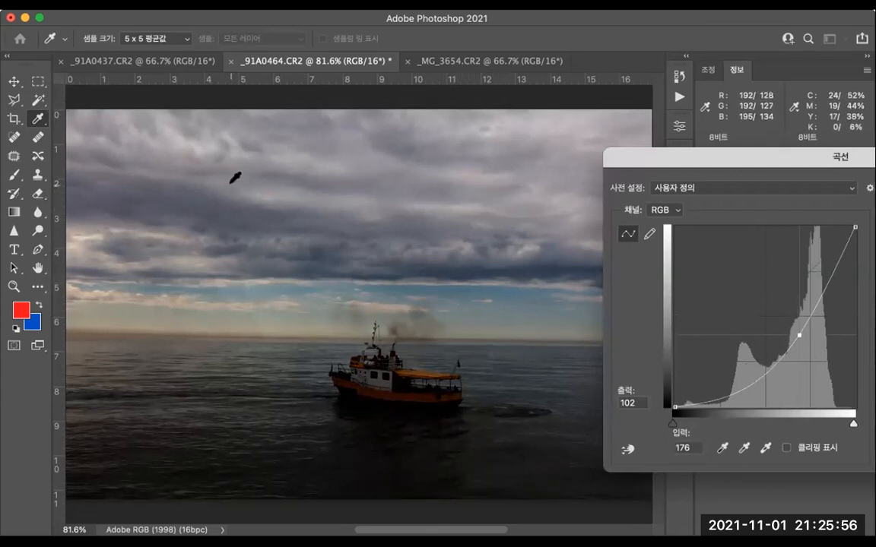
drag(669, 156, 431, 162)
click(781, 221)
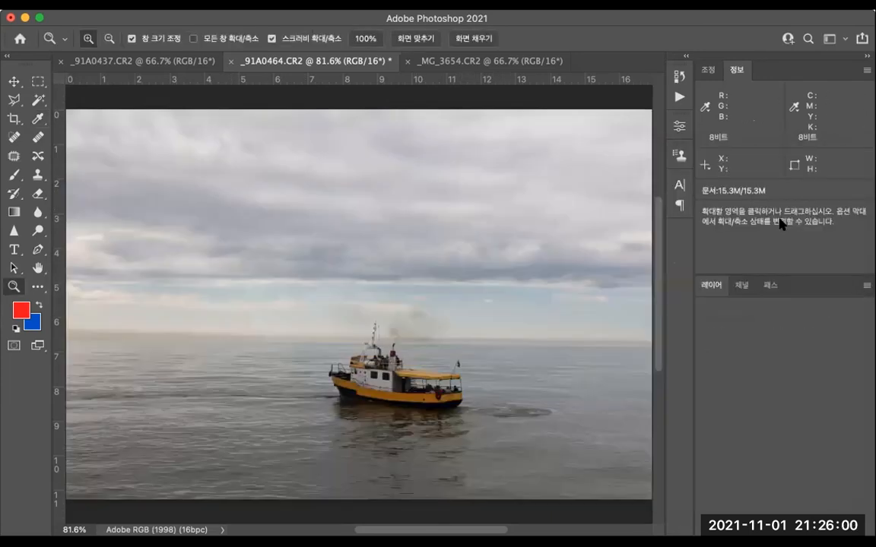
Step: Set the Polygonal Lasso feather to 150 pixels and select the sky above the bright horizon band across the photo's full width
key(super+minus)
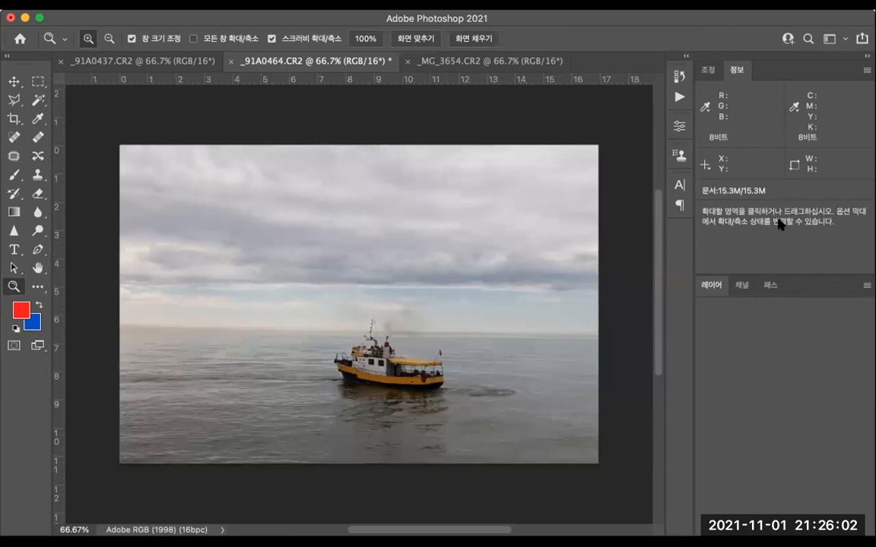
key(l)
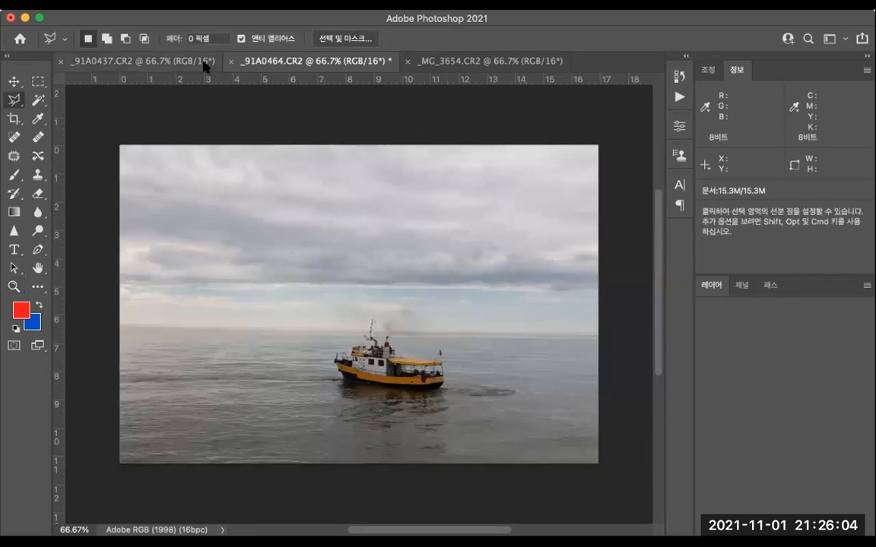
text(150)
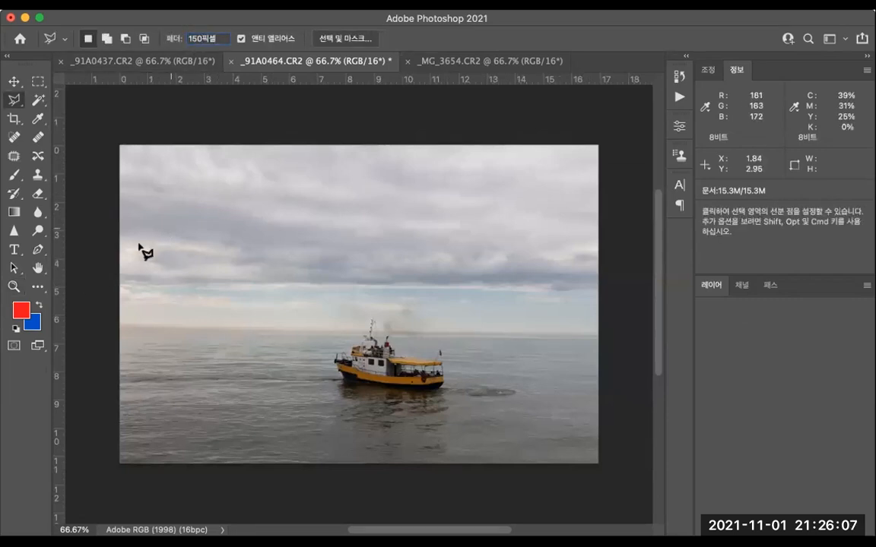
click(89, 270)
click(508, 275)
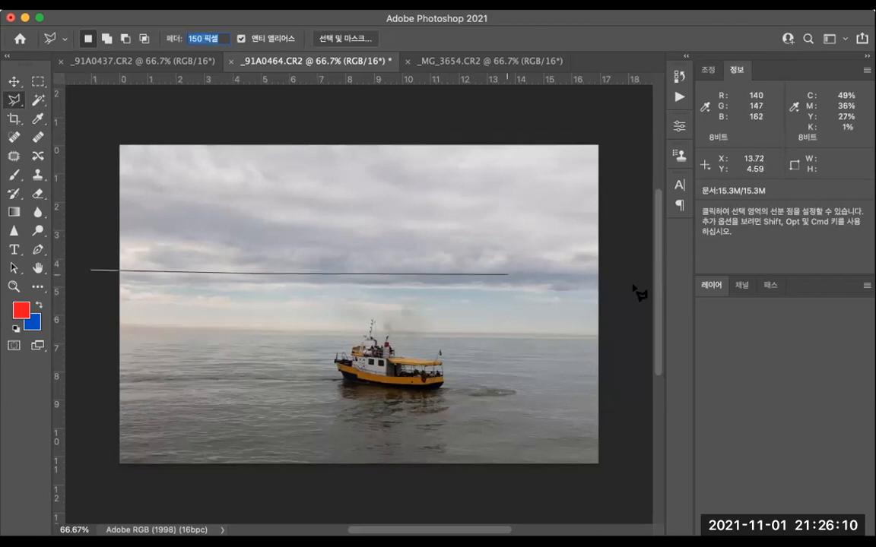
click(633, 285)
click(641, 98)
click(91, 97)
click(84, 209)
click(110, 272)
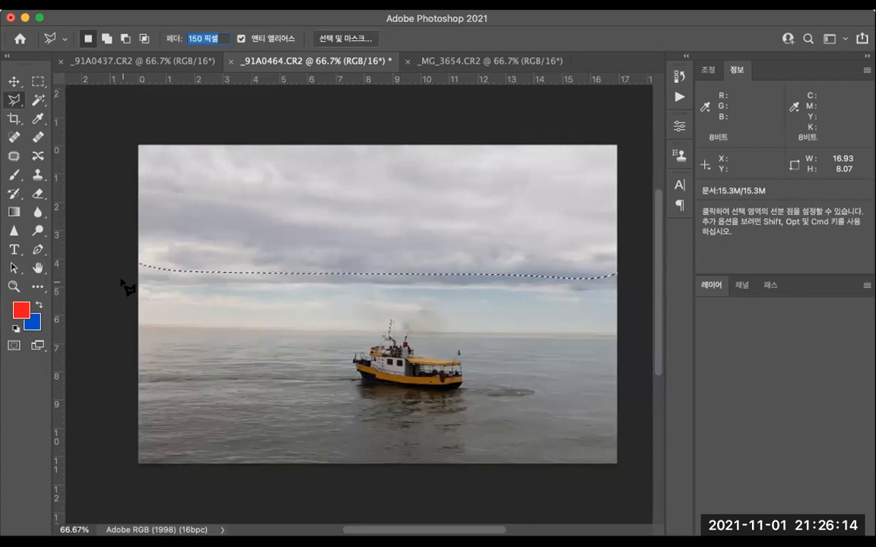
Step: Darken the selected sky with Curves, lowering the RGB curve's point to input 165, output 107, and apply it
key(super+m)
drag(476, 164, 736, 118)
drag(793, 271, 803, 281)
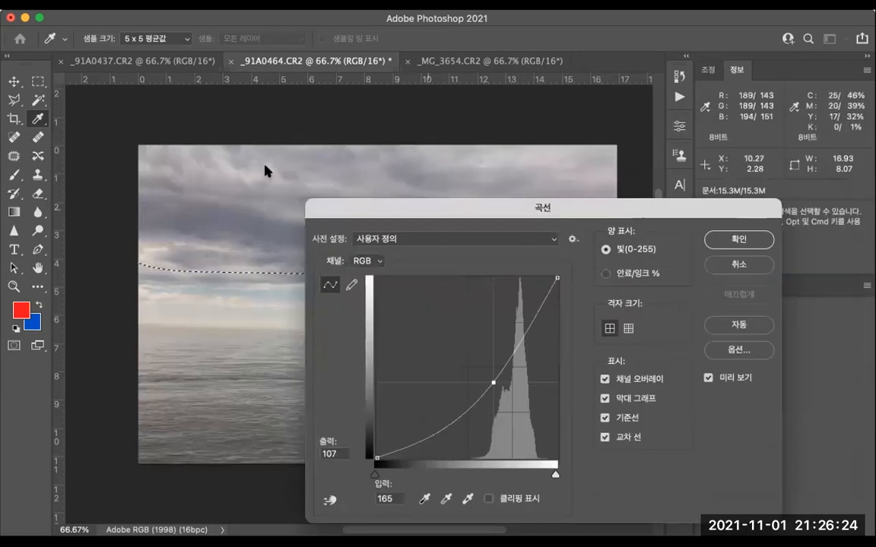
key(Return)
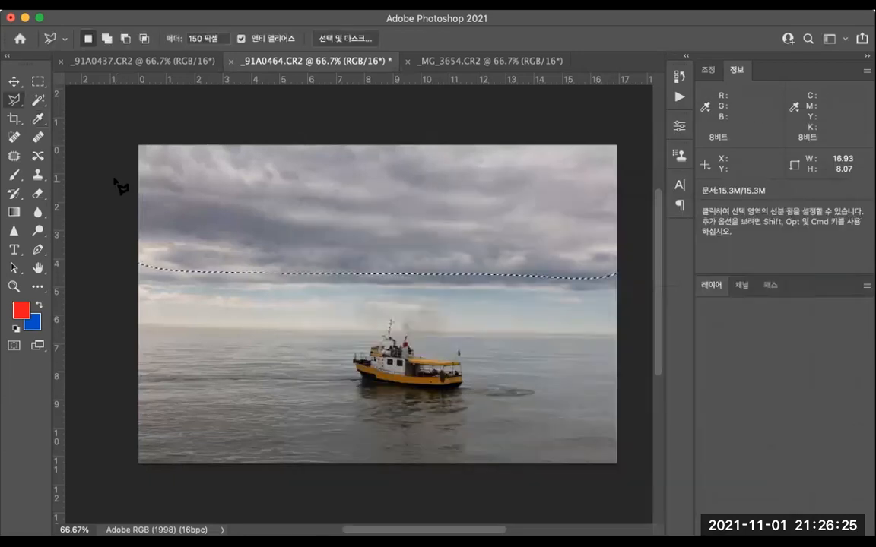
Step: Select the uppermost strip of sky across the photo's full width with the Polygonal Lasso, keeping the 150-pixel feather
click(366, 212)
click(525, 210)
click(629, 201)
click(614, 90)
click(142, 102)
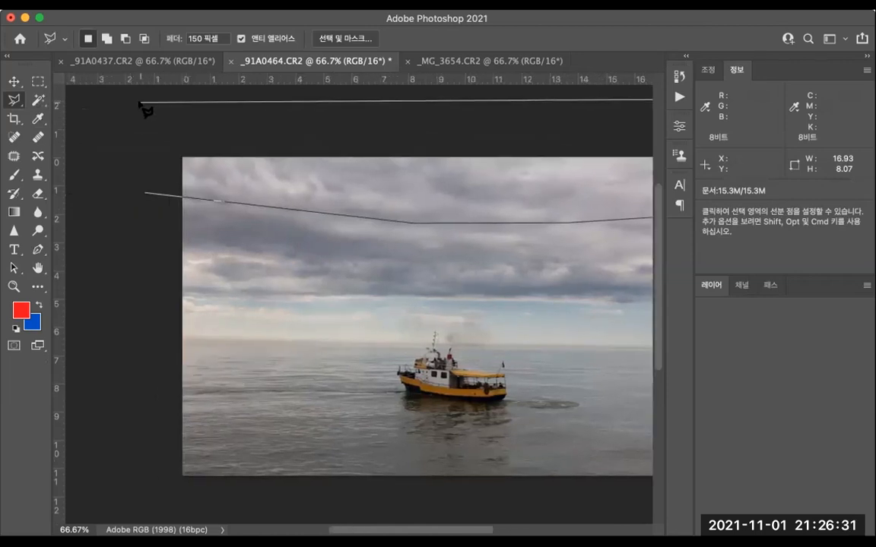
click(133, 176)
click(147, 196)
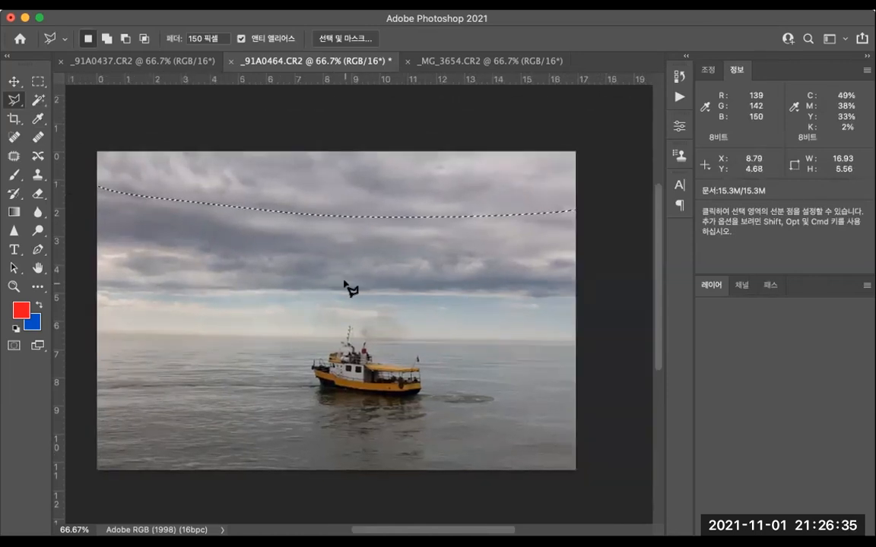
Step: Darken the selected upper sky strip with Curves, lowering the RGB curve's point to input 148, output 104, and apply it
key(ctrl+m)
drag(386, 209, 665, 149)
drag(745, 307, 760, 319)
drag(714, 147, 625, 149)
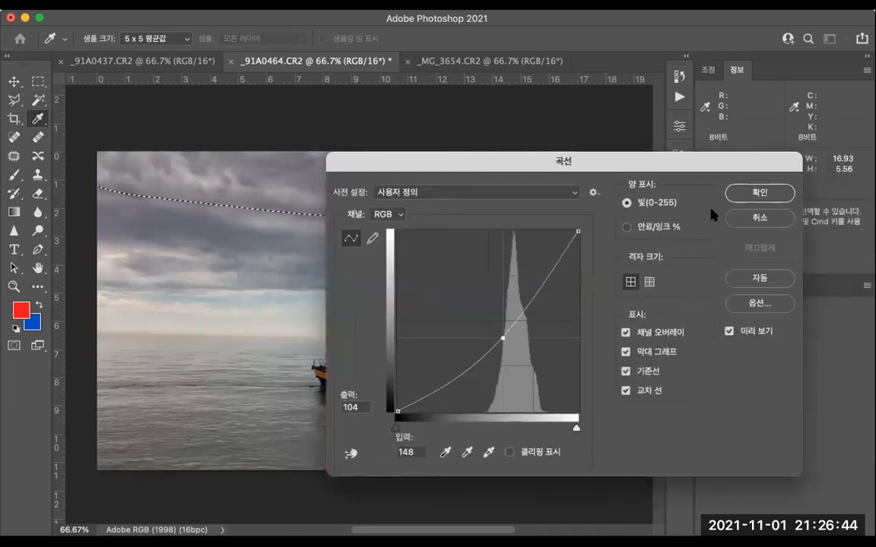
click(760, 189)
Step: Select the sea area surrounding the boat, from just below the horizon toward the photo's lower edge, with the feathered Polygonal Lasso
click(609, 347)
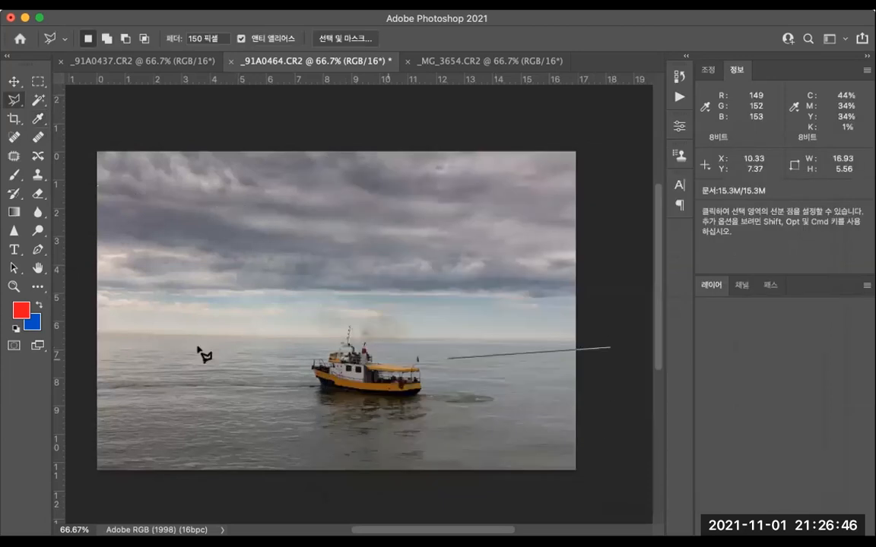
click(213, 347)
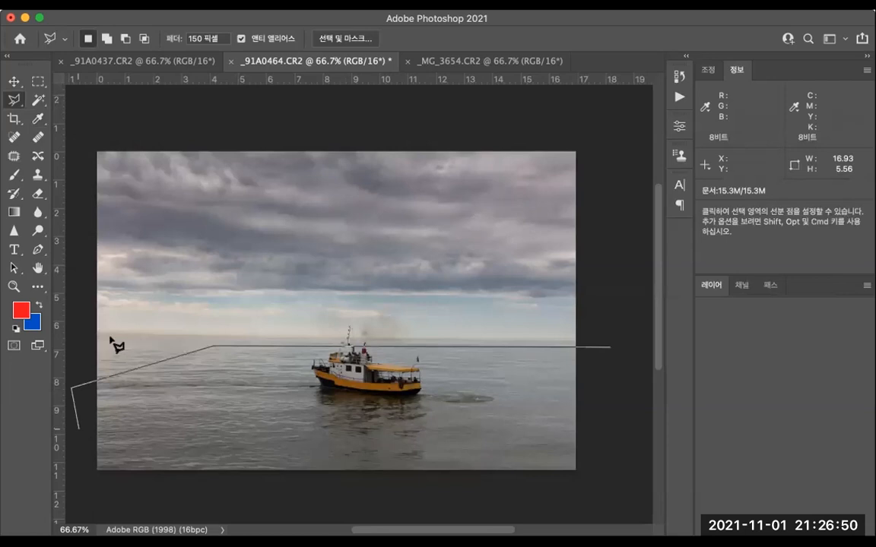
click(340, 454)
click(609, 349)
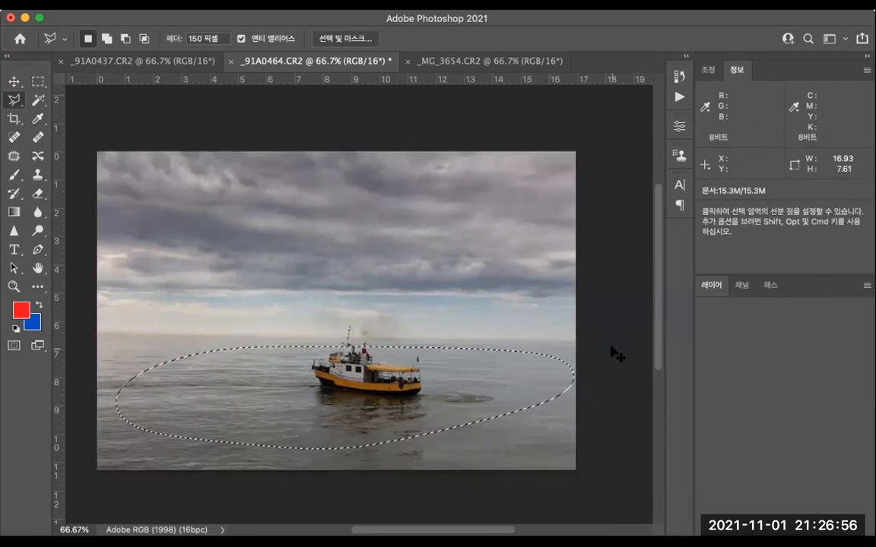
Step: Brighten the selected sea and boat with Curves, raising the RGB curve's point to input 112, output 146, apply it, and deselect
key(super+m)
drag(654, 294, 645, 278)
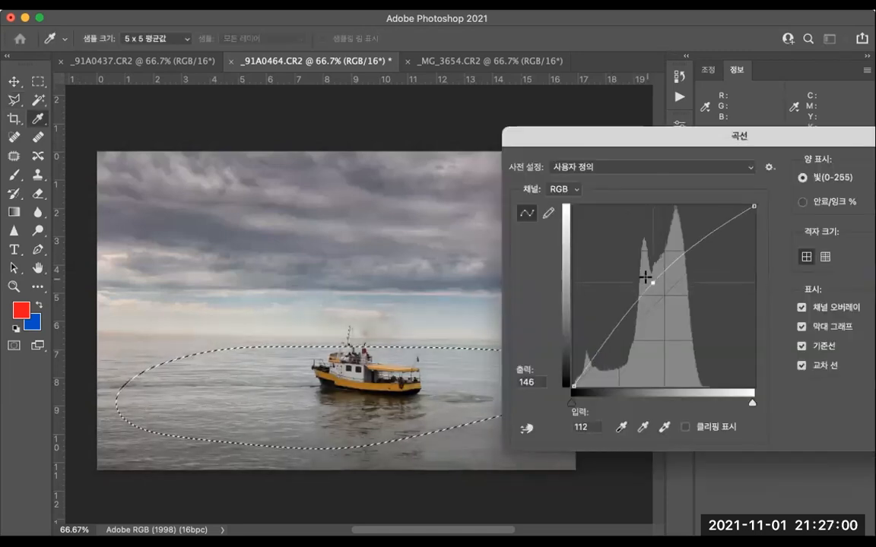
drag(684, 137, 493, 177)
click(831, 209)
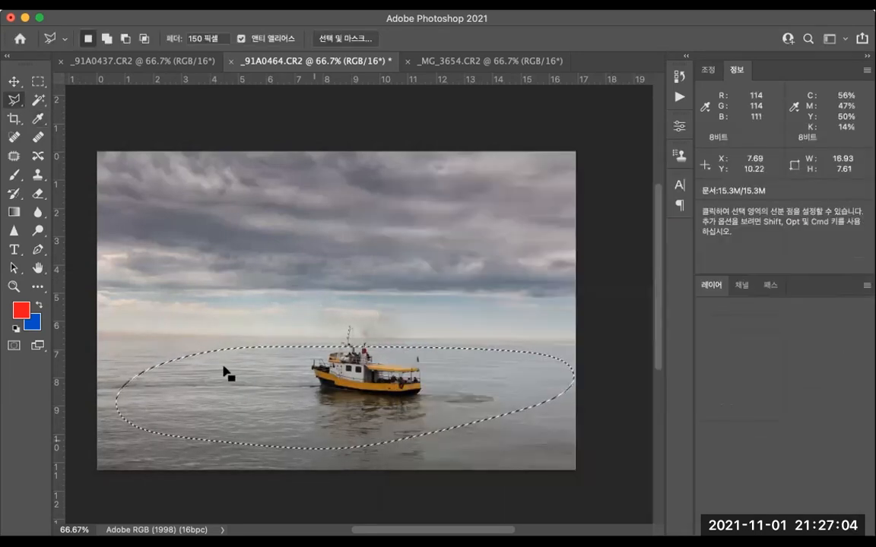
key(super+d)
scroll(583, 359, left, 1)
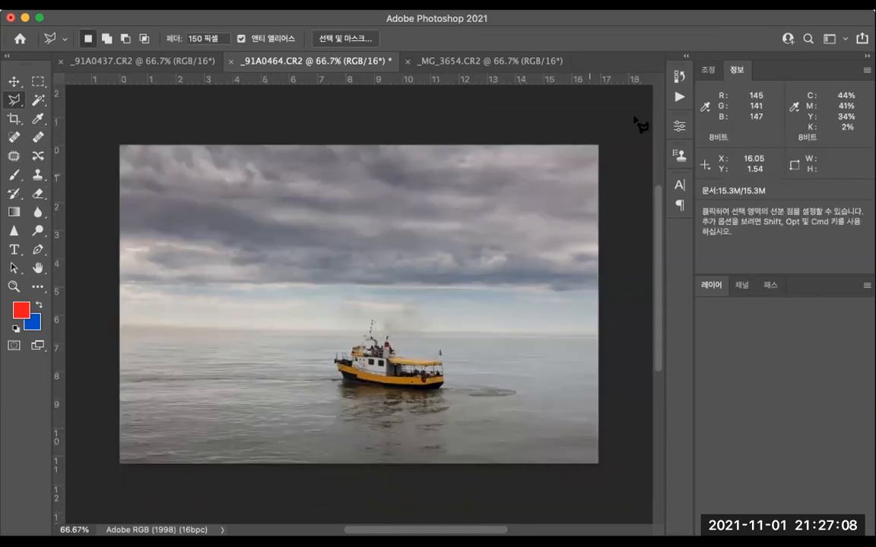
Step: Compare the original boat photo with the locally adjusted version by switching between their history states
click(677, 76)
click(633, 95)
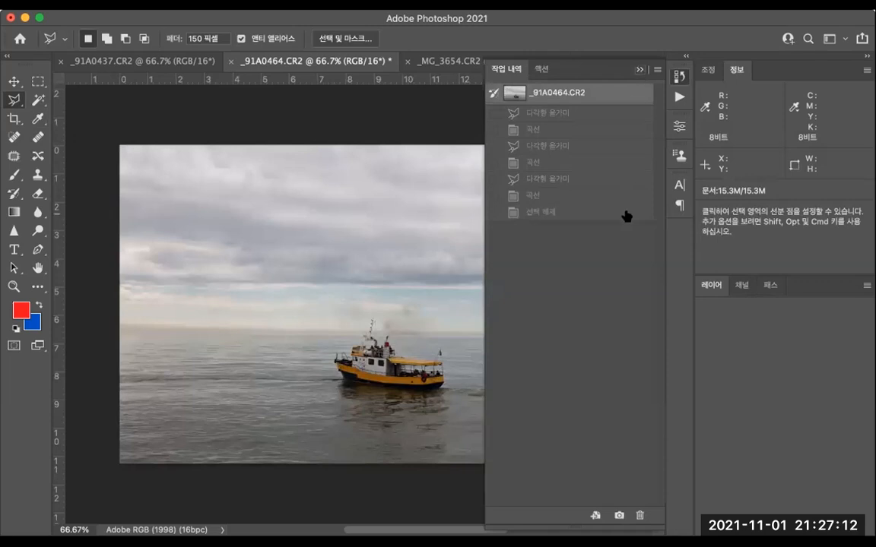
click(626, 212)
click(637, 67)
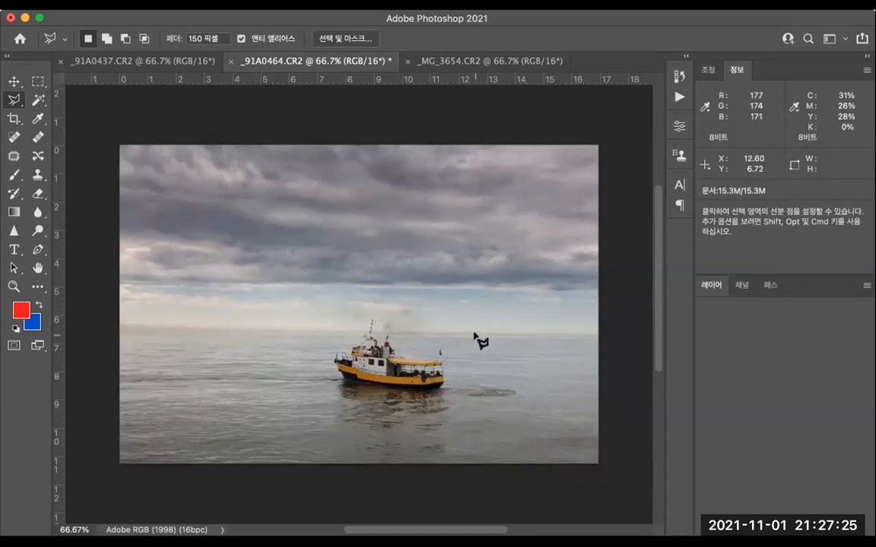
Step: Restore the boat photo to its original snapshot in the history, dropping the local Curves adjustments
click(679, 76)
click(596, 92)
click(641, 71)
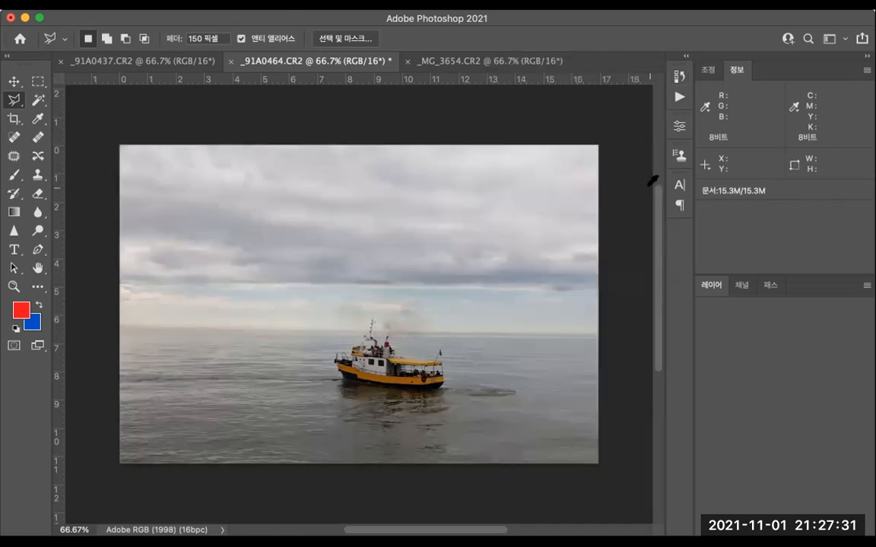
Step: Brighten the whole boat photo in Levels with a white input level of 209, and check the resulting histogram in Curves
key(super+l)
drag(740, 239, 707, 239)
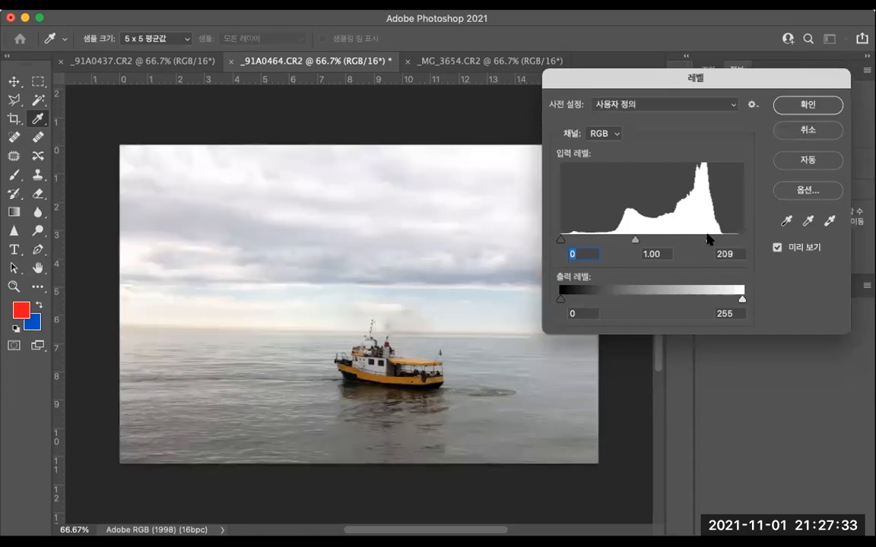
click(791, 108)
key(super+m)
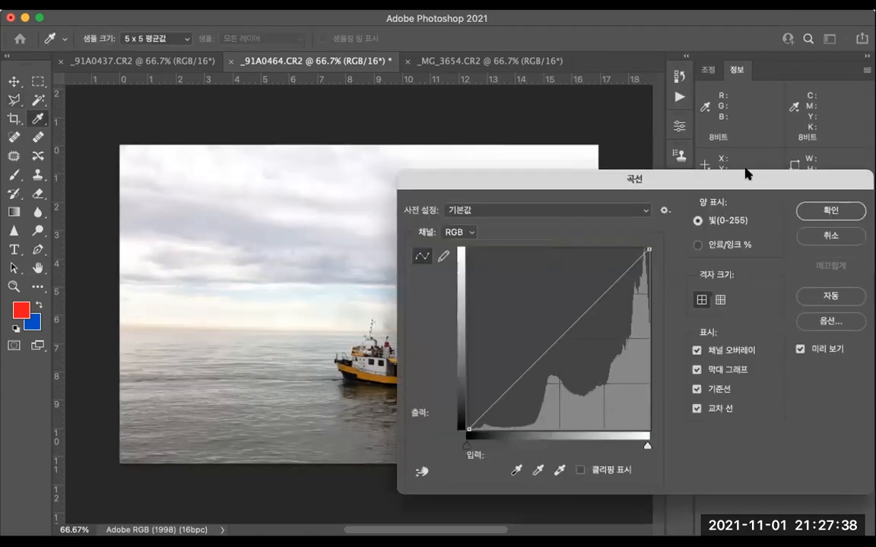
key(Escape)
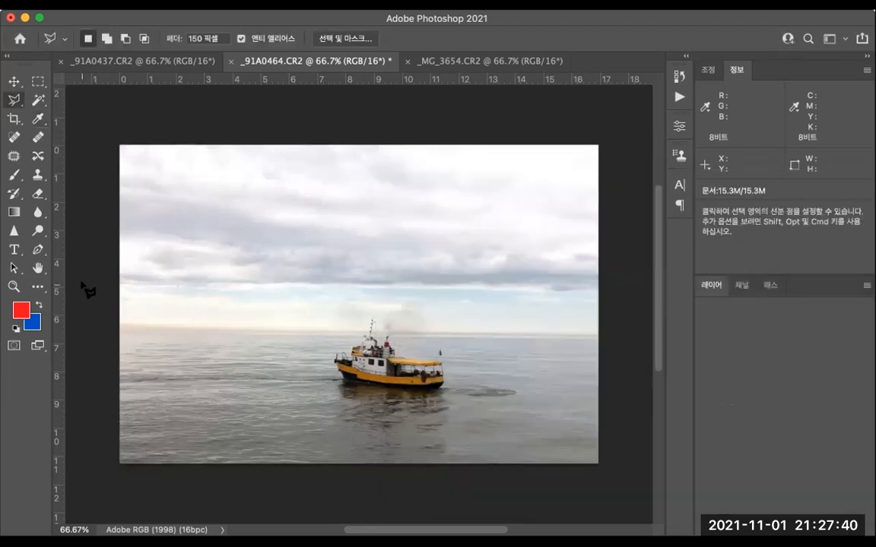
Step: Select the overexposed sky above the horizon band across the photo's full width with the 150-pixel feathered Polygonal Lasso
click(259, 281)
click(513, 281)
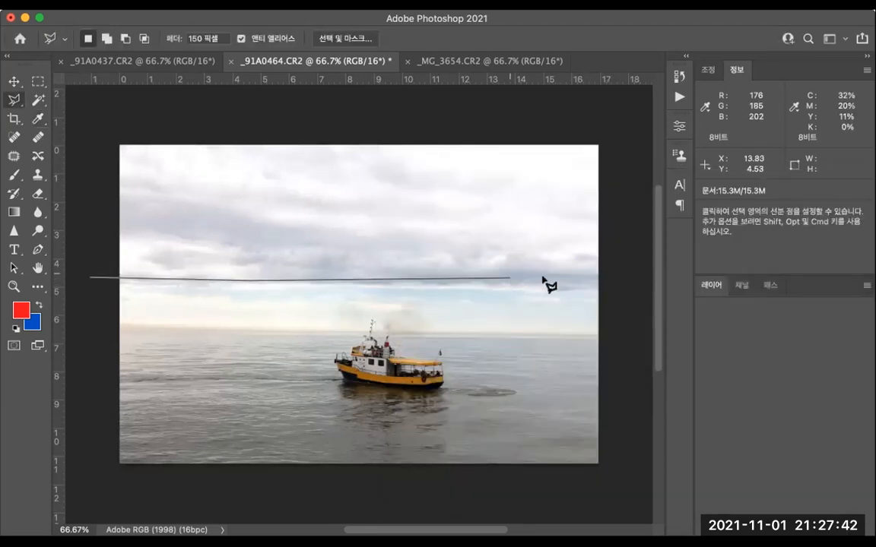
click(633, 285)
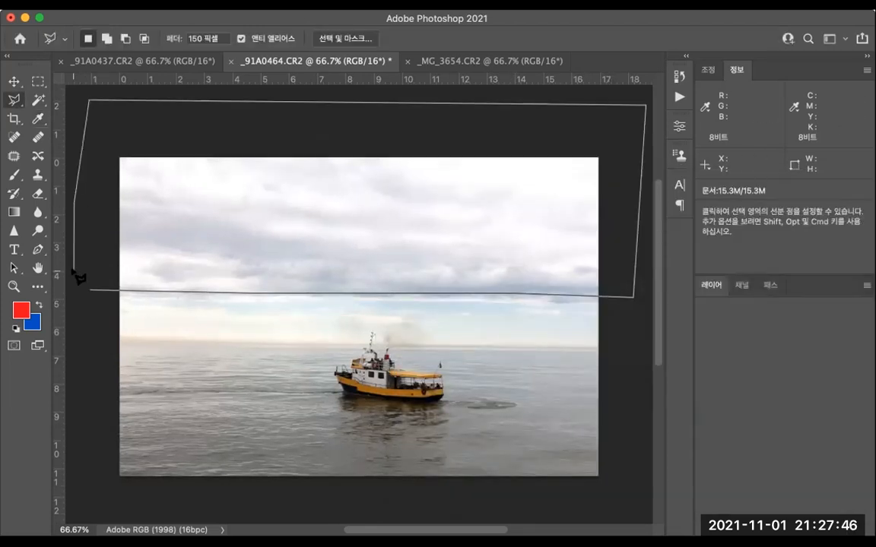
click(73, 270)
click(89, 291)
Step: Darken the selected overexposed sky with Curves, lowering the RGB curve's point to input 160, output 86, and apply it
key(ctrl+m)
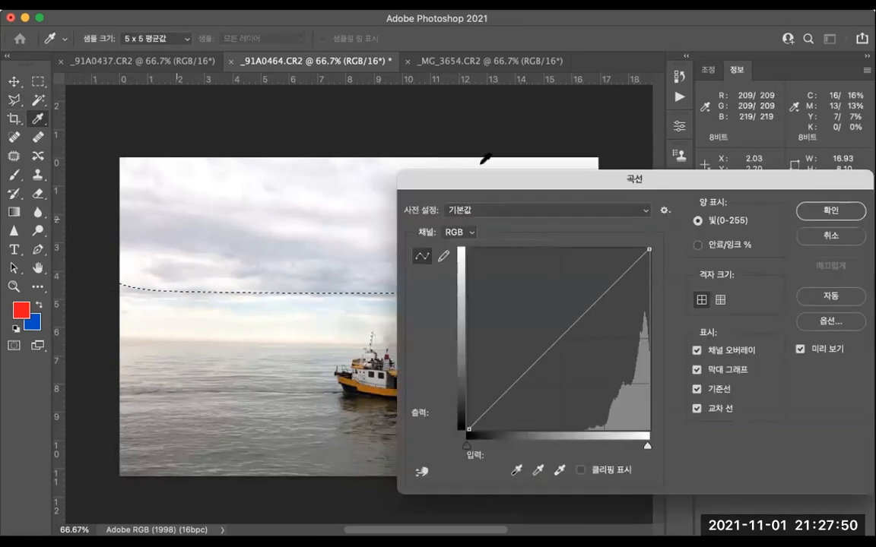
drag(462, 179, 653, 159)
drag(746, 321, 772, 347)
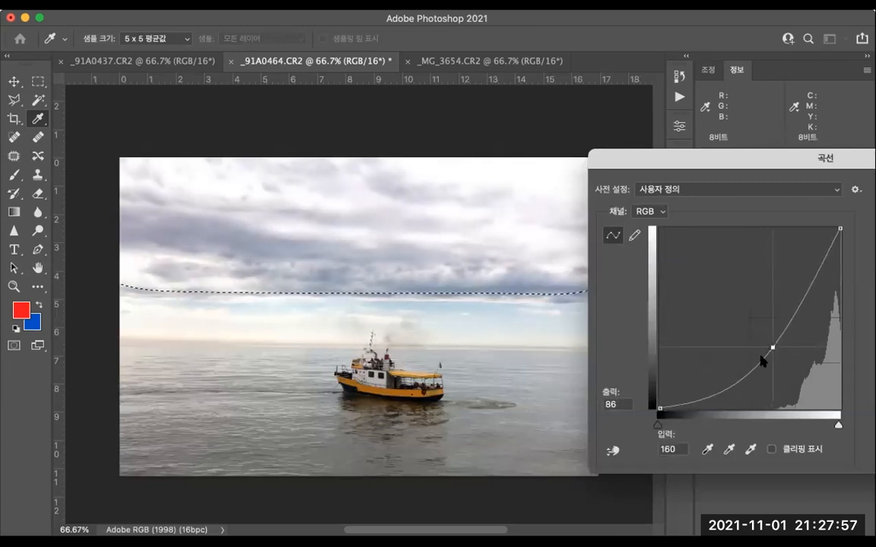
key(Return)
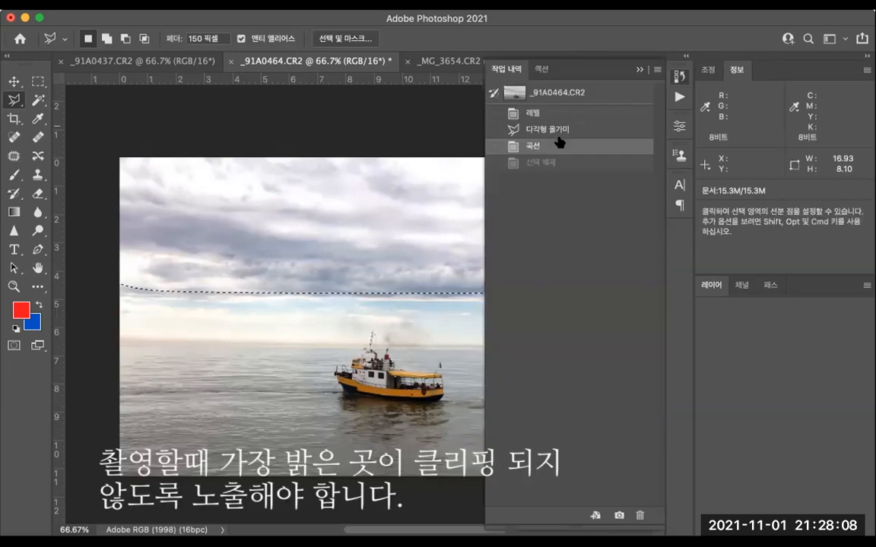
Step: Step the boat photo back through its lasso and Levels history states and restore the original snapshot
click(555, 130)
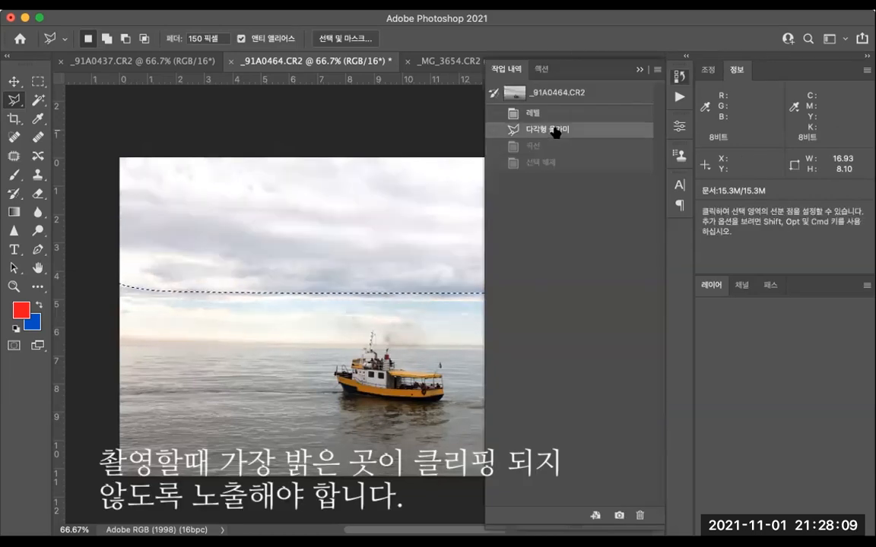
click(574, 115)
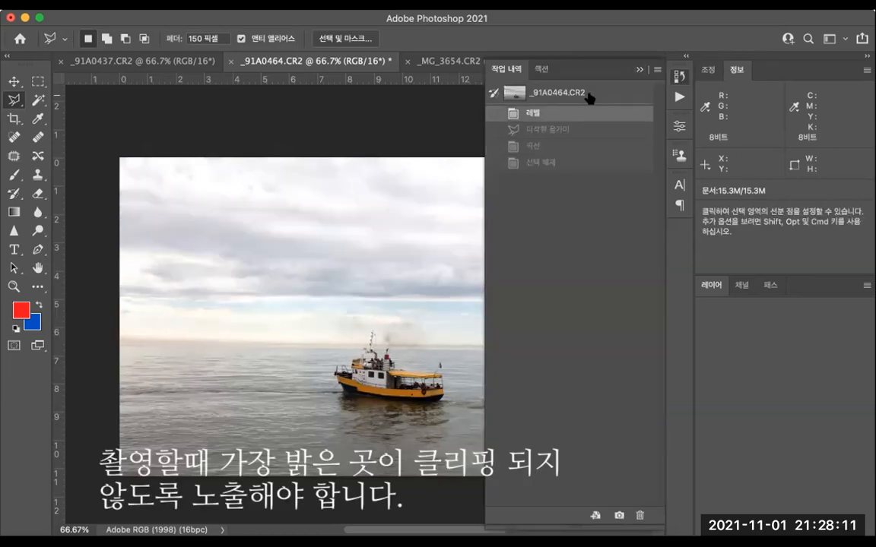
click(568, 92)
click(638, 69)
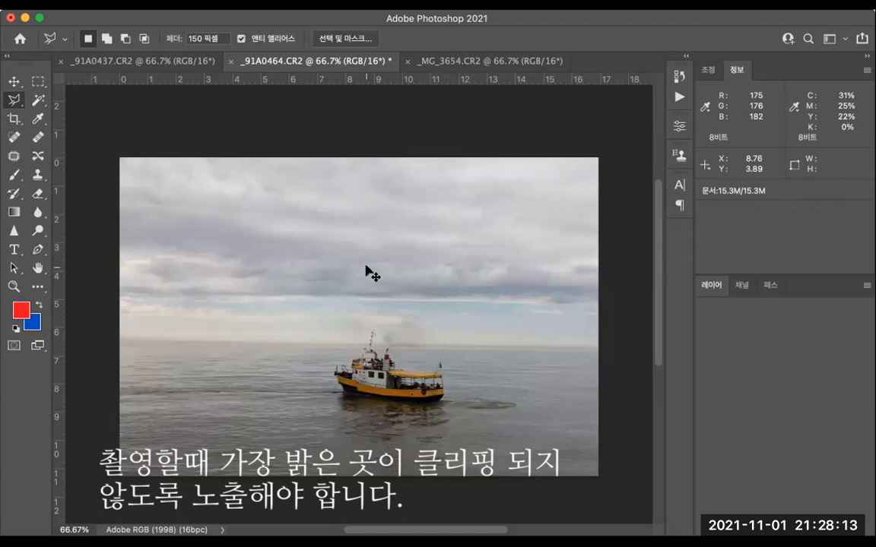
Step: Brighten the whole boat photo in Levels by lowering the white input level slightly, stopping short of the histogram's bright end
key(super+l)
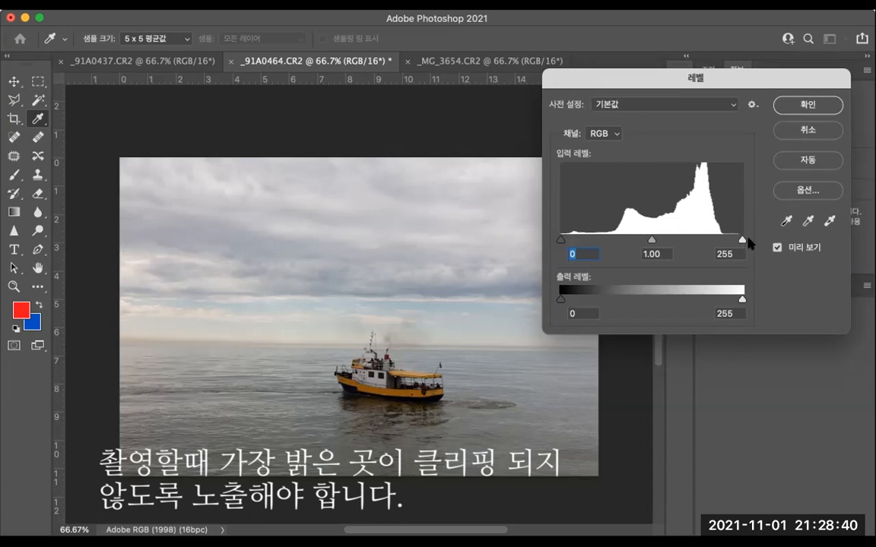
drag(742, 241, 730, 242)
click(793, 110)
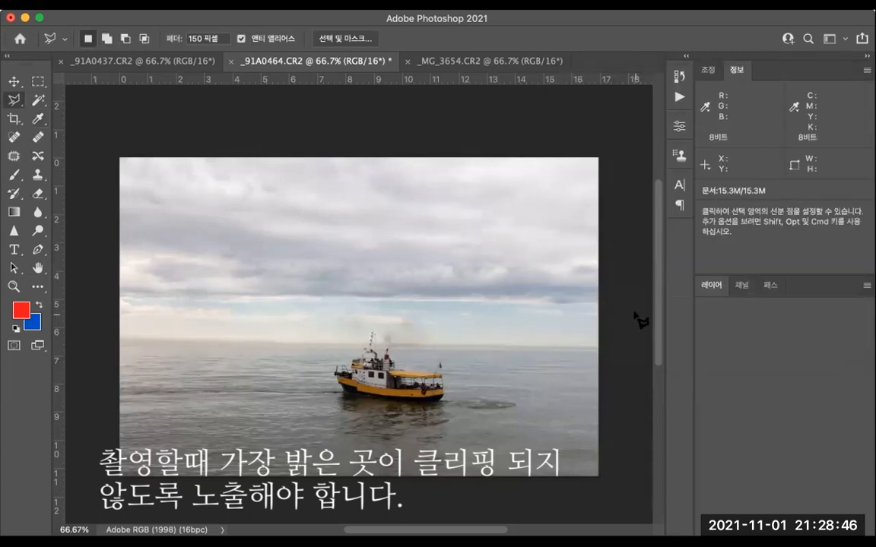
Step: Try darkening the whole brightened photo in Curves with an RGB point at input 177, output 89, and cancel the adjustment
key(ctrl+m)
drag(436, 79, 729, 115)
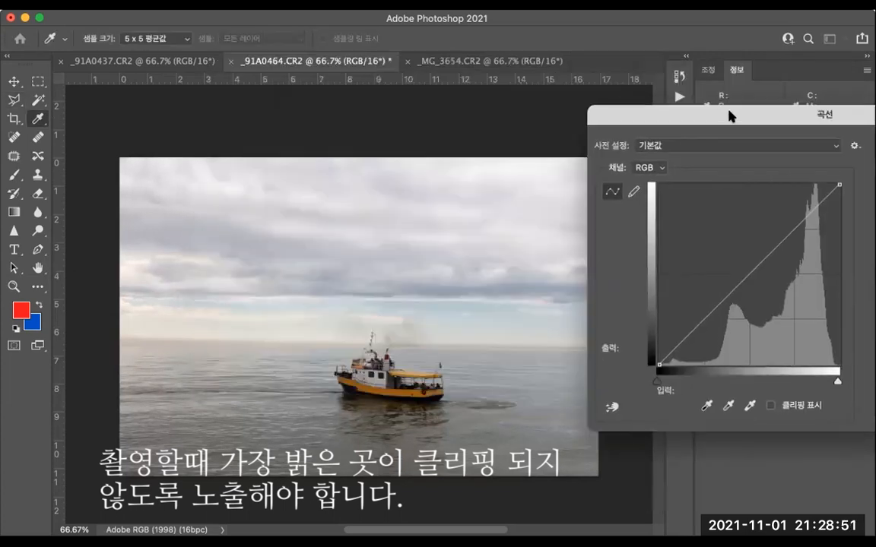
click(754, 275)
drag(765, 287, 782, 304)
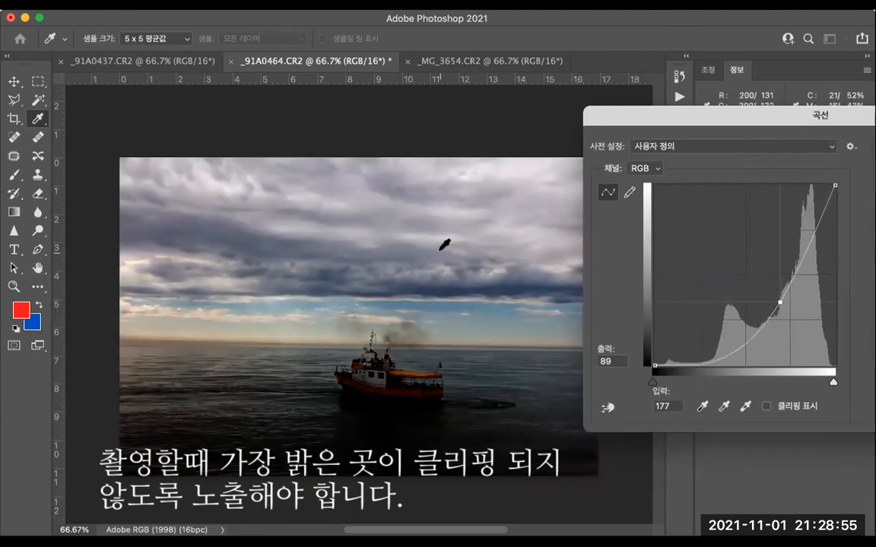
key(Escape)
key(l)
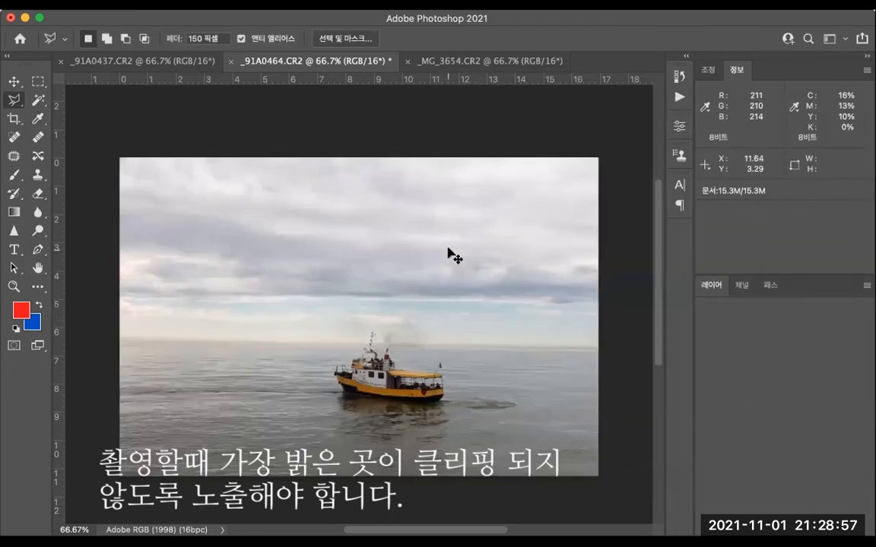
Step: Brighten the photo further in Levels, lowering the white input level well into the bright tones to clip the sky, and check the histogram
key(super+l)
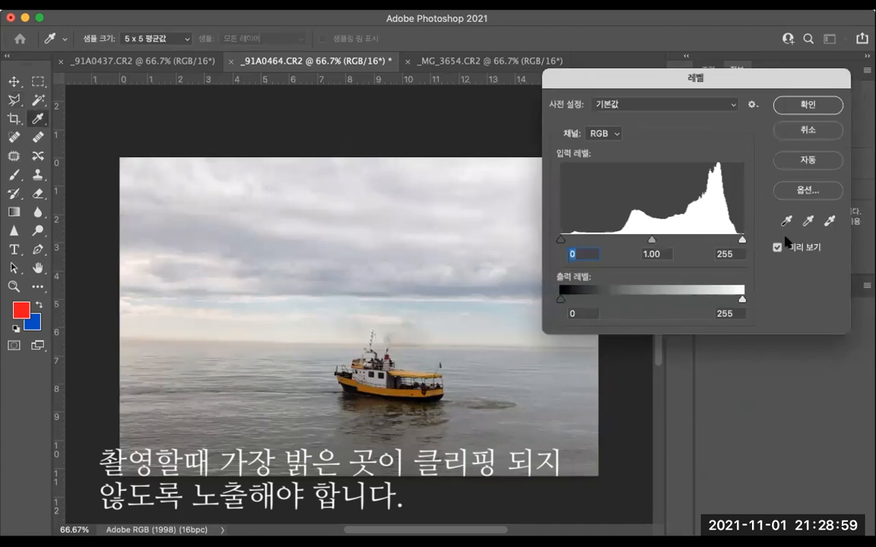
drag(742, 240, 714, 242)
click(820, 108)
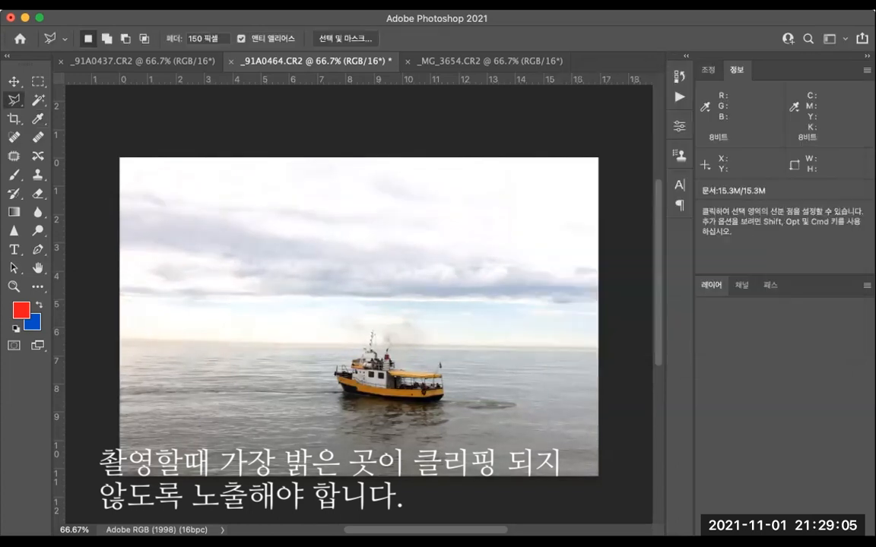
key(super+l)
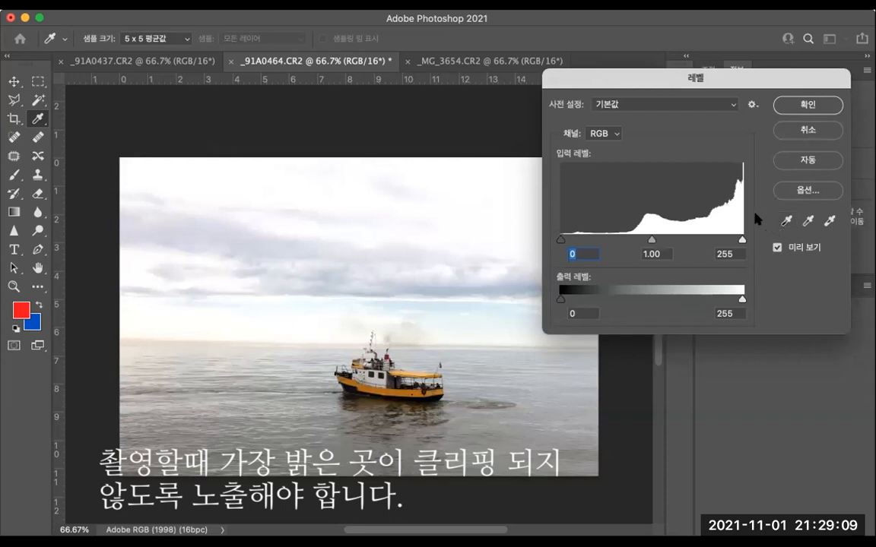
click(782, 129)
Step: Select the clipped upper sky across the photo's full width with the 150-pixel feathered Polygonal Lasso
click(80, 242)
click(159, 280)
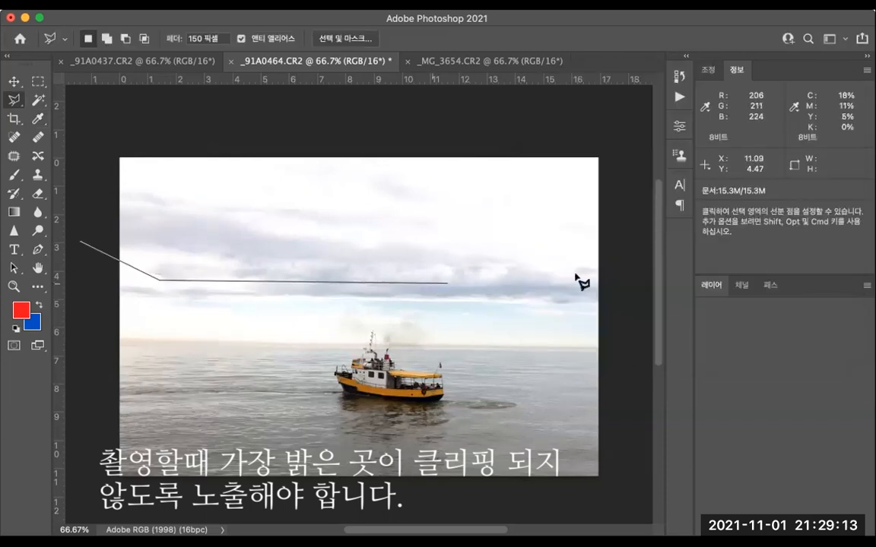
click(623, 280)
click(634, 118)
click(84, 104)
click(80, 133)
click(69, 246)
Step: Try darkening the selected clipped sky in Curves with an RGB point at input 206, output 67, and cancel the adjustment
key(super+m)
drag(742, 271, 789, 312)
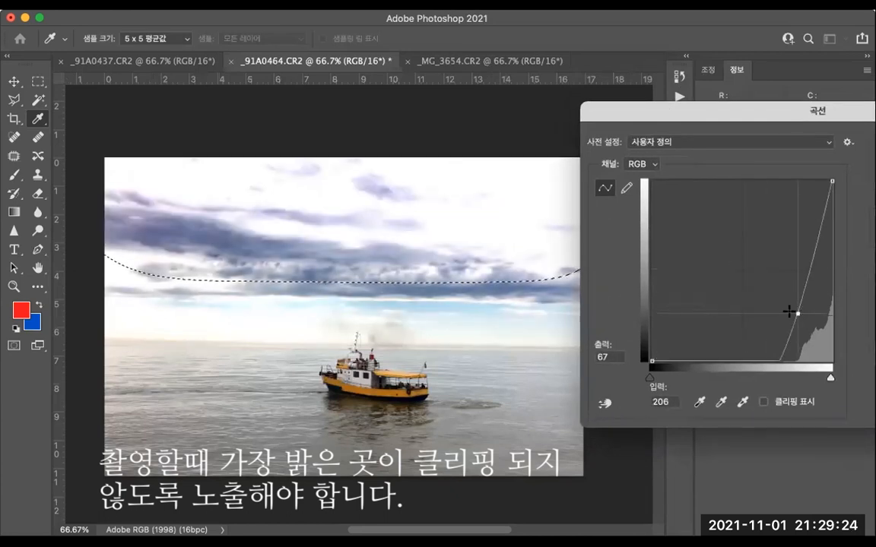
drag(757, 115, 545, 173)
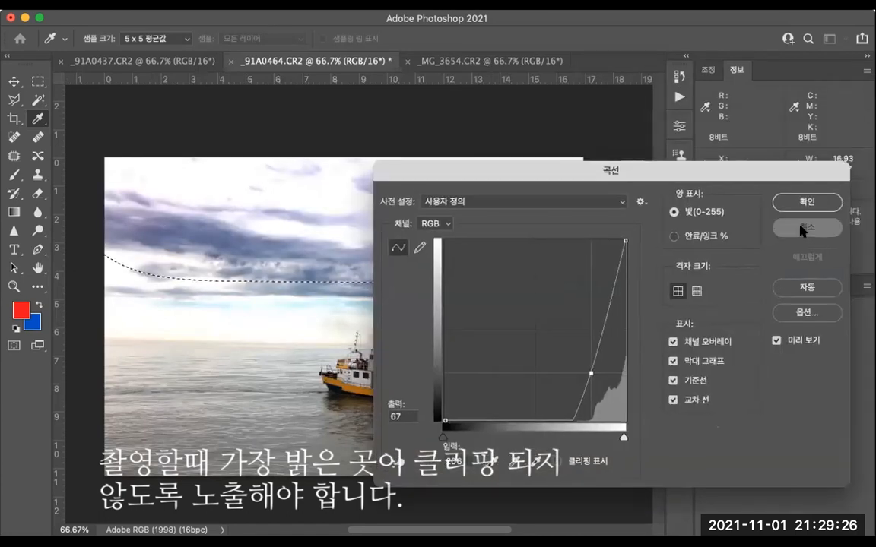
click(803, 227)
Step: Undo the sky selection and restore the boat photo's original snapshot from its history
key(super+z)
click(678, 77)
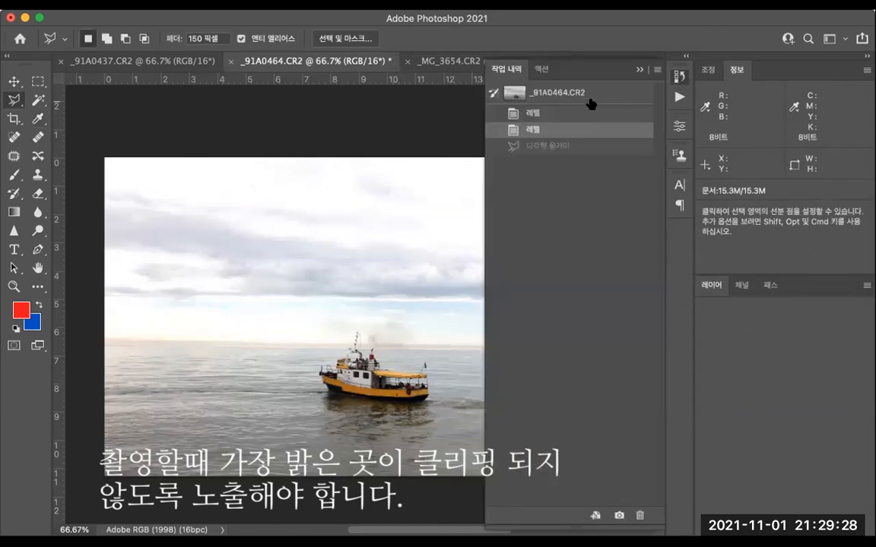
click(604, 92)
click(640, 70)
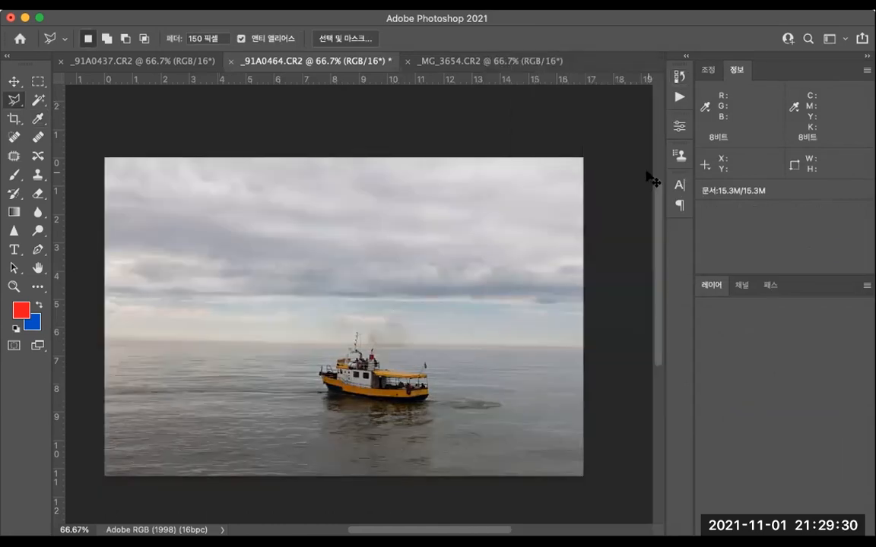
Step: Brighten the restored photo in Levels with a white input level of 222, and check the resulting Levels histogram
key(super+l)
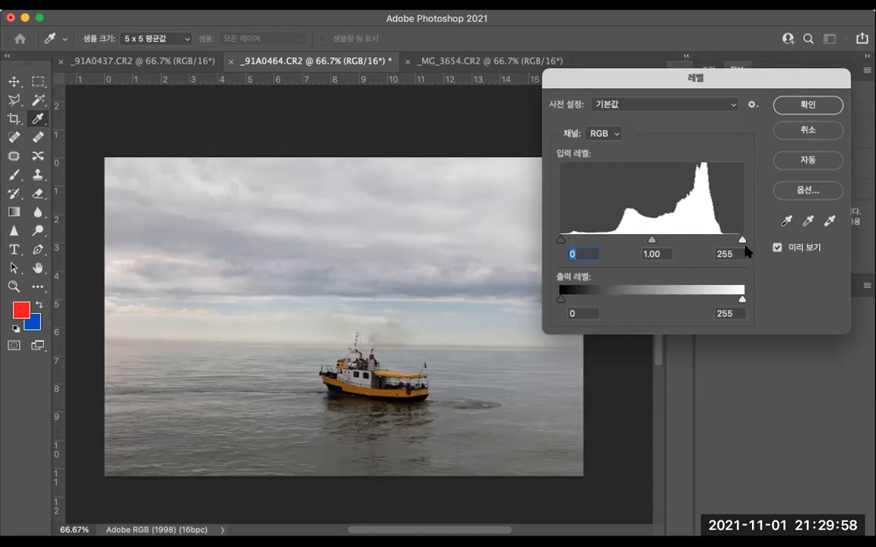
drag(741, 240, 719, 242)
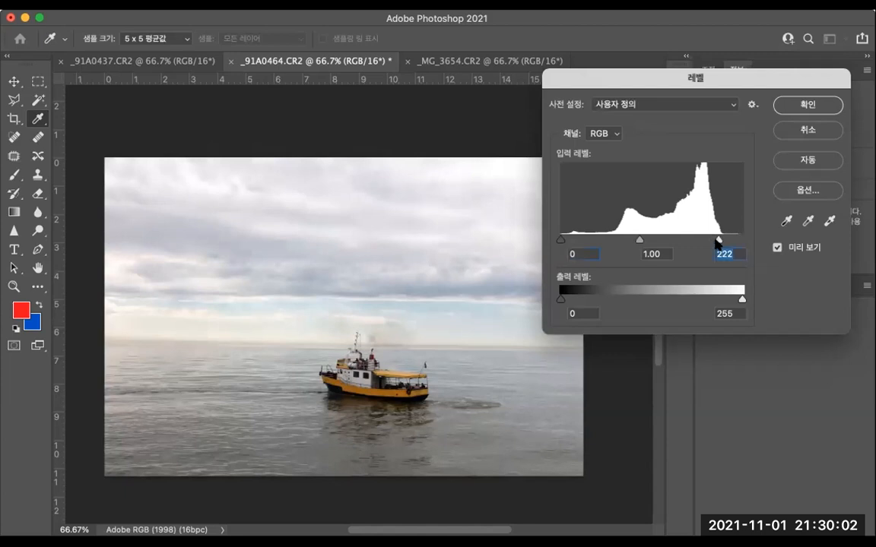
click(805, 106)
key(super+l)
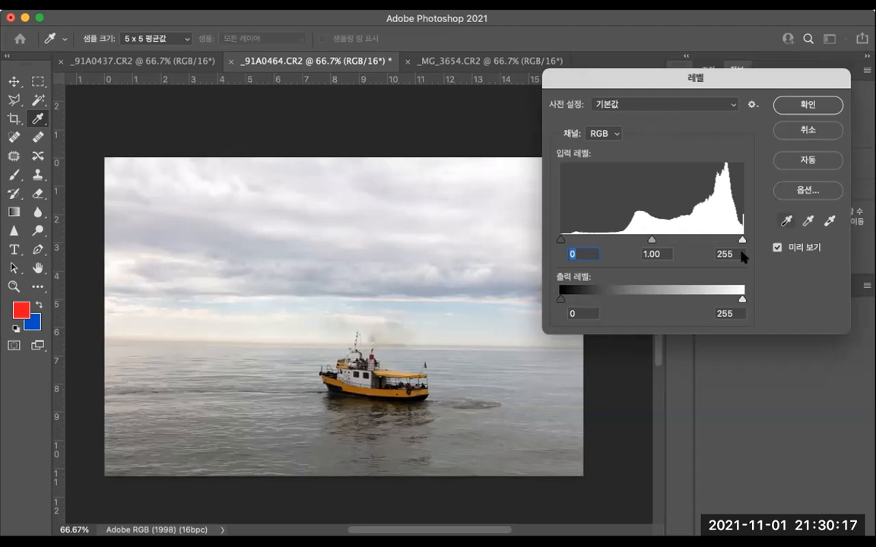
click(824, 131)
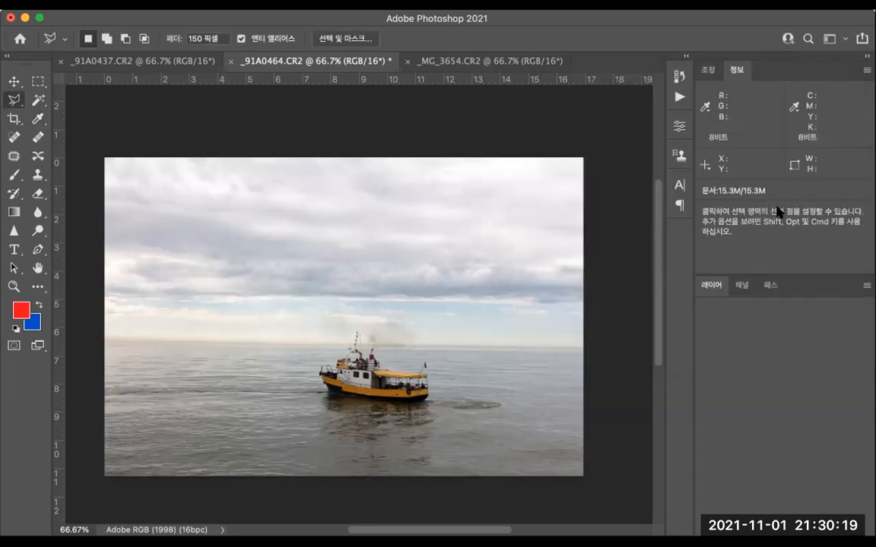
Step: Brighten the original photo in Levels with the white input level moved just inside the histogram's bright end, and examine the new histogram
key(super+l)
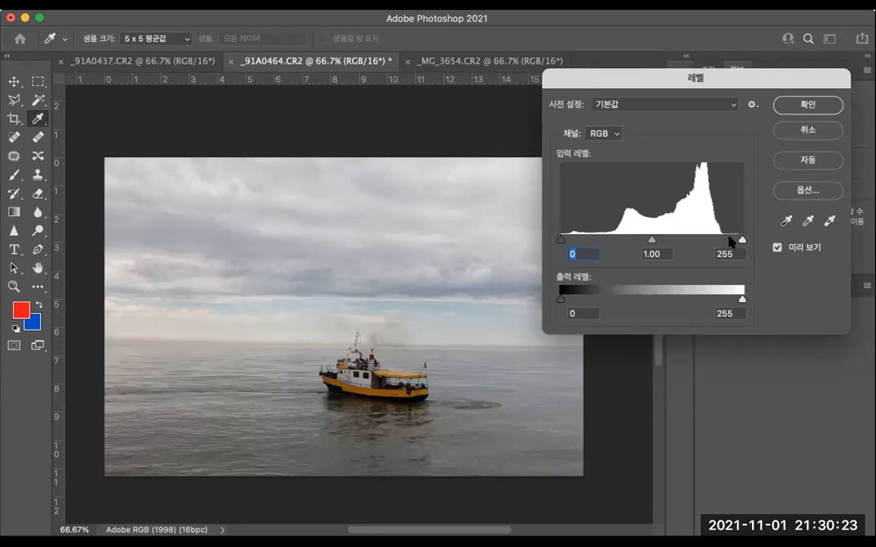
drag(743, 242, 716, 240)
click(787, 105)
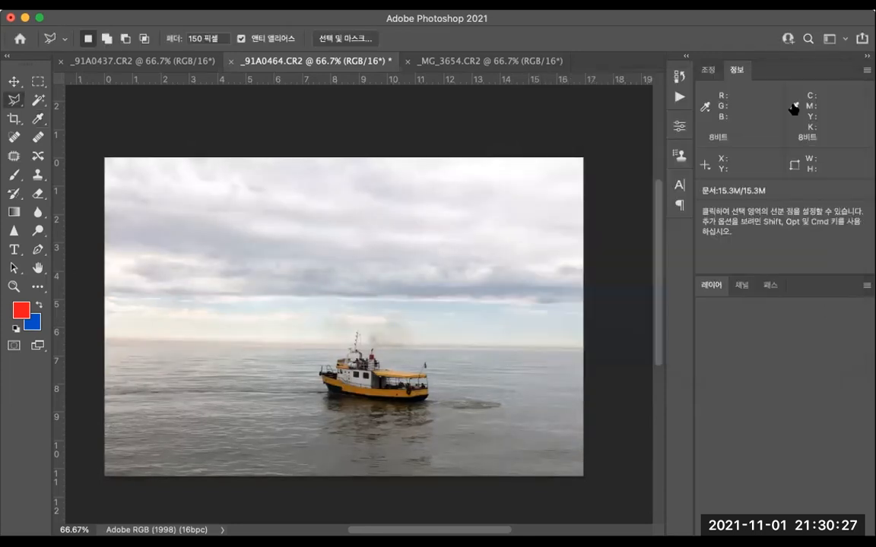
key(super+l)
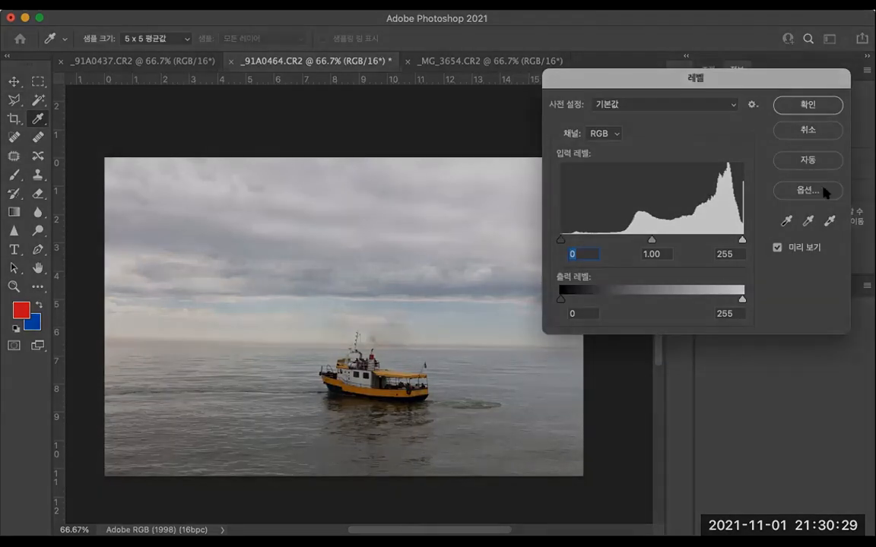